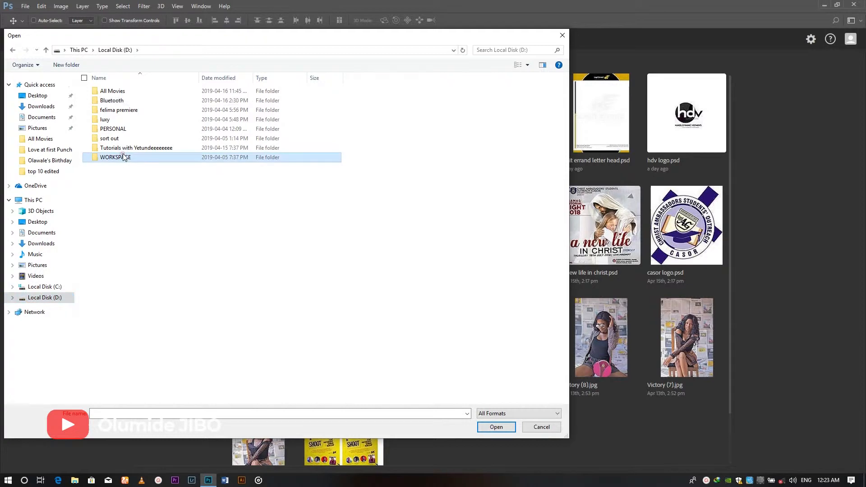
Browse to the "beauty retouches before" folder inside WORKSPACE > Business Profile > Personal Branding > Portfolio of works and enlarge the file dialog
click(120, 111)
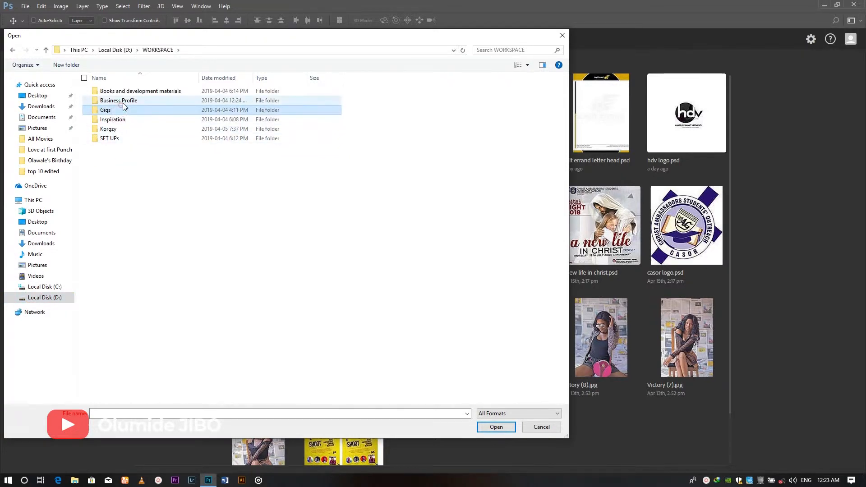
double_click(119, 101)
double_click(123, 101)
double_click(124, 101)
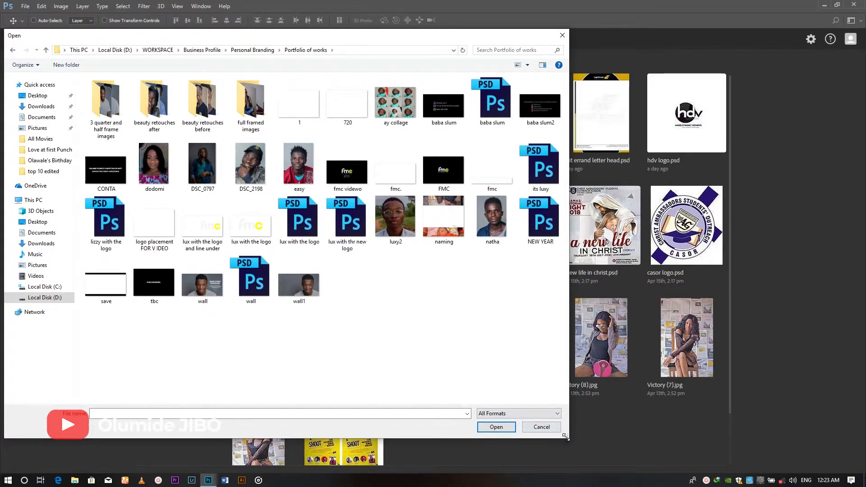
drag(560, 436, 740, 456)
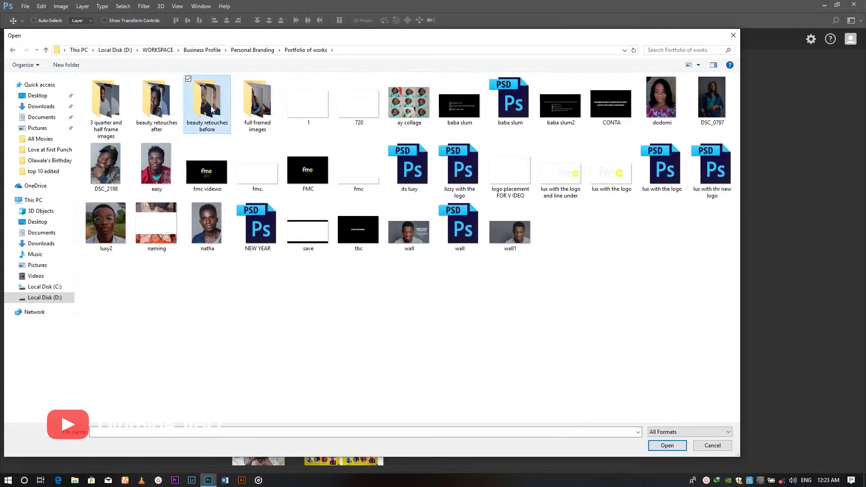
double_click(210, 106)
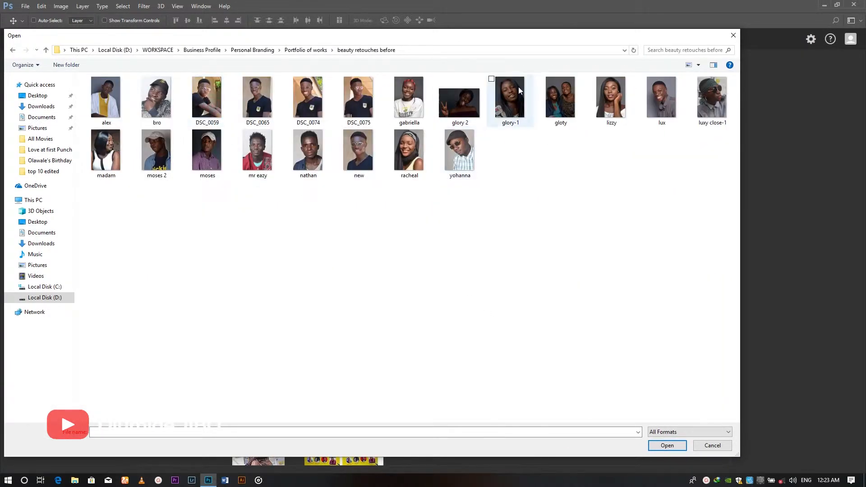
Open the portrait of the smiling woman with the red headscarf and white shirt
click(510, 102)
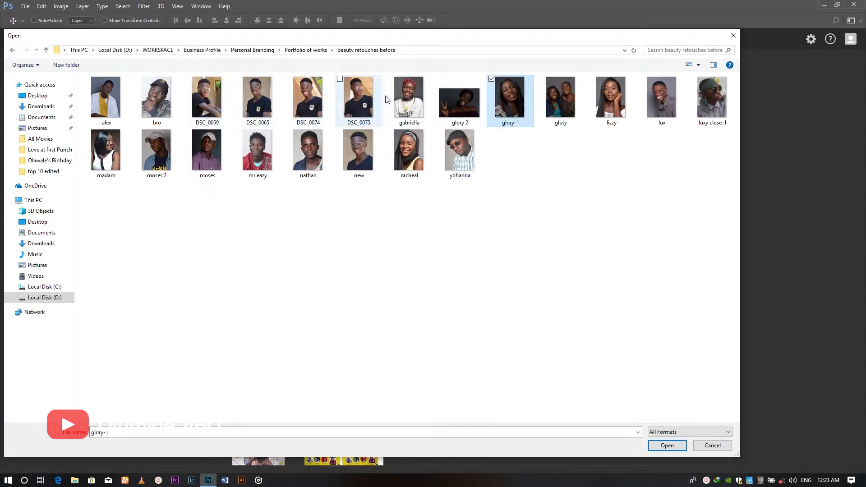
click(413, 97)
double_click(411, 97)
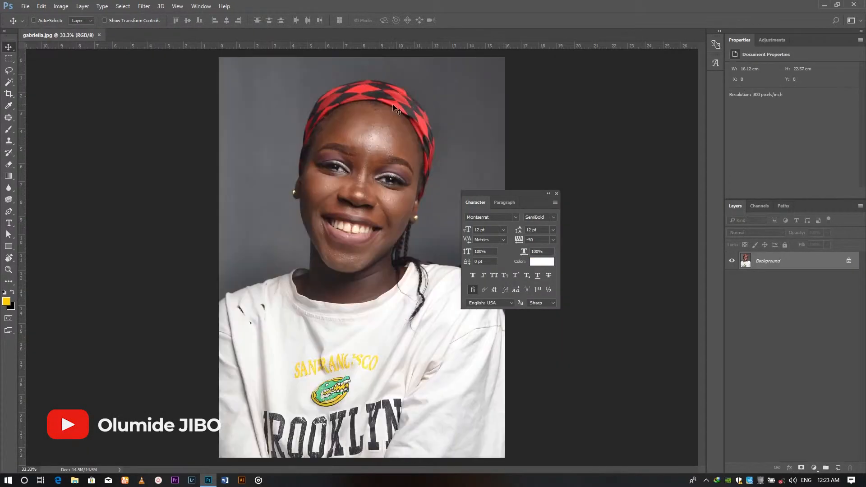
Close the floating Character panel that covers the portrait, leaving the Background layer unconverted
drag(352, 124, 575, 308)
drag(256, 161, 400, 232)
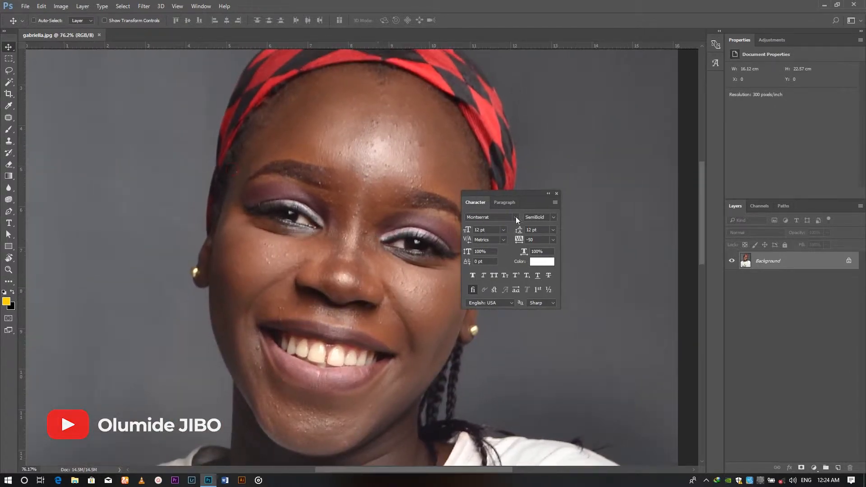
click(557, 194)
drag(336, 220, 359, 233)
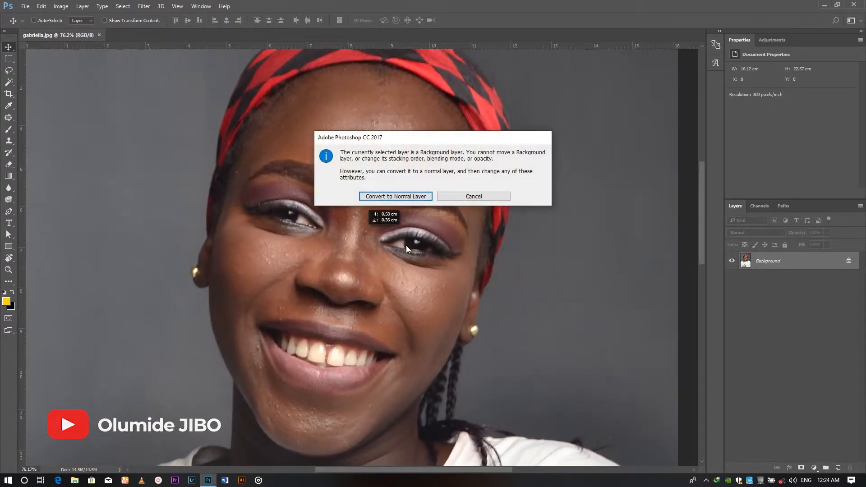
click(461, 200)
Examine the skin texture on the forehead, nose and cheeks up close and in the full portrait
key(ctrl+minus)
key(ctrl+minus)
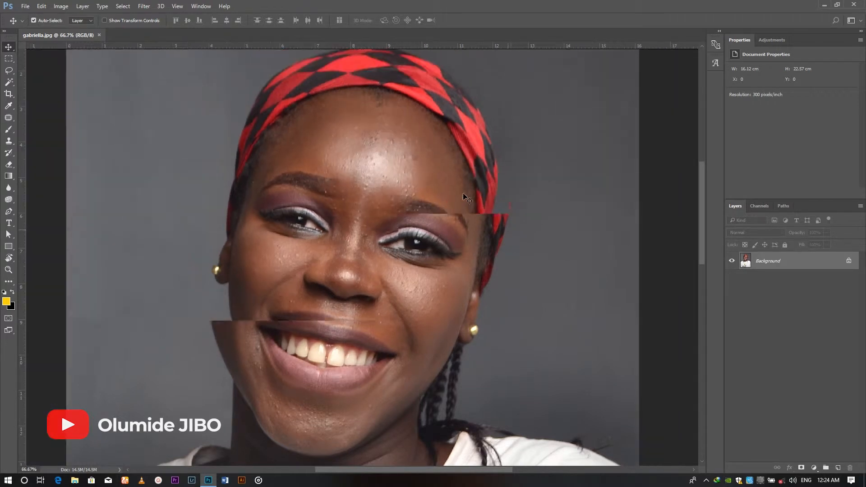
mouse_move(374, 251)
mouse_down()
mouse_move(317, 264)
mouse_move(375, 251)
mouse_up()
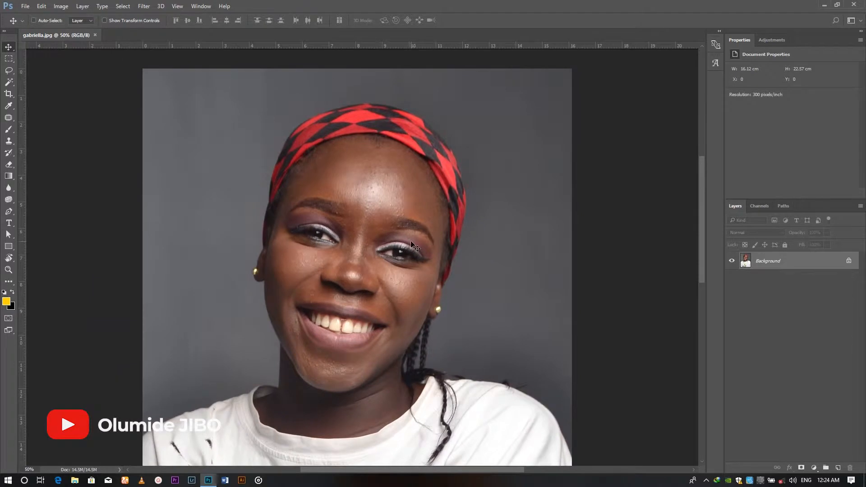
key(ctrl+plus)
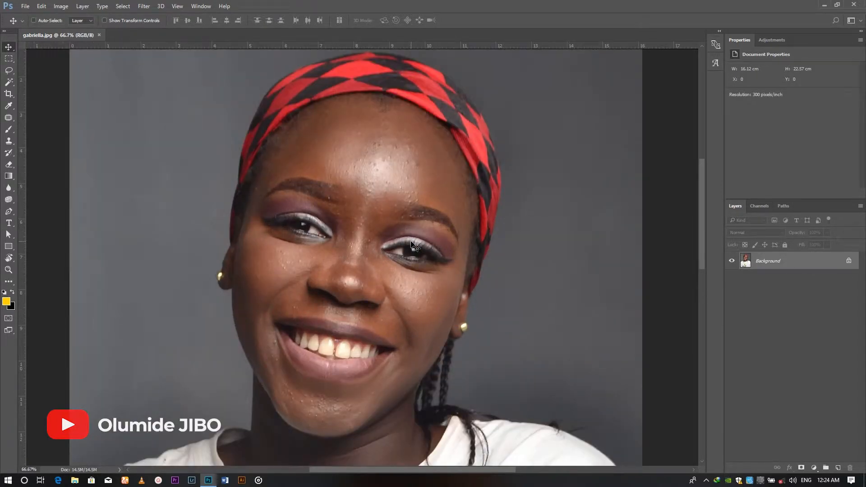
drag(231, 117, 580, 294)
drag(365, 342, 394, 268)
key(Escape)
drag(376, 326, 442, 293)
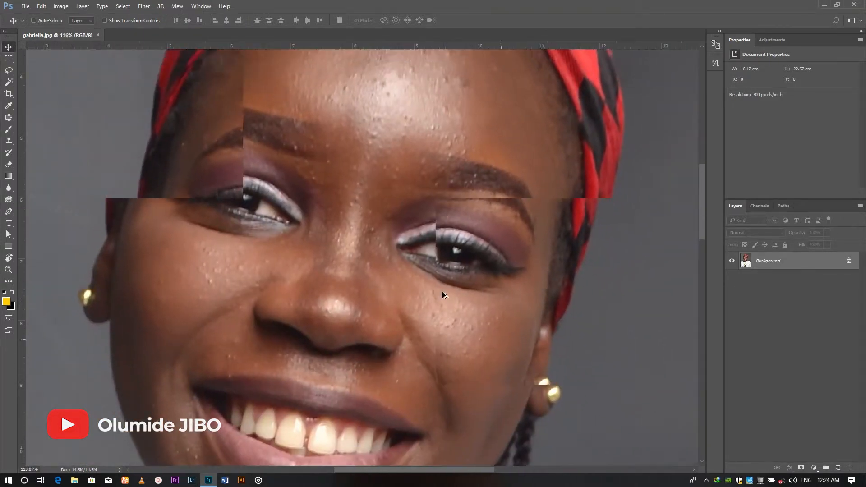
key(ctrl+0)
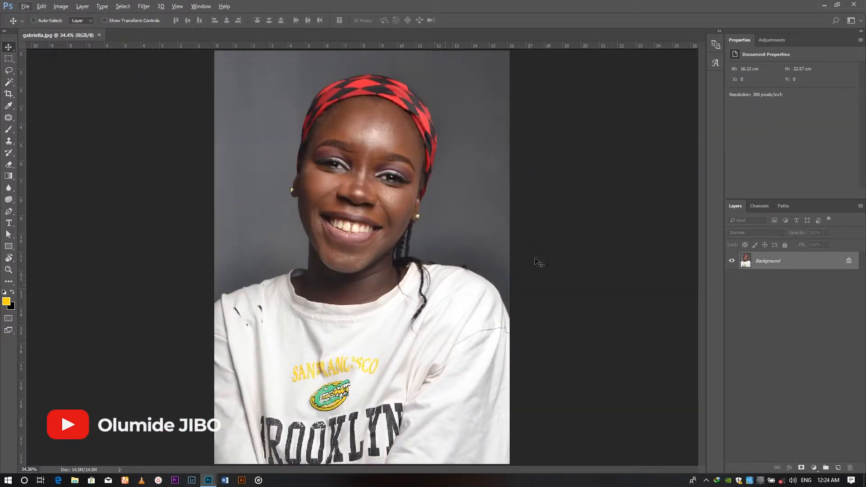
Unlock the Background layer and outline the shiny forehead area above the eyebrows with the Lasso tool
click(850, 262)
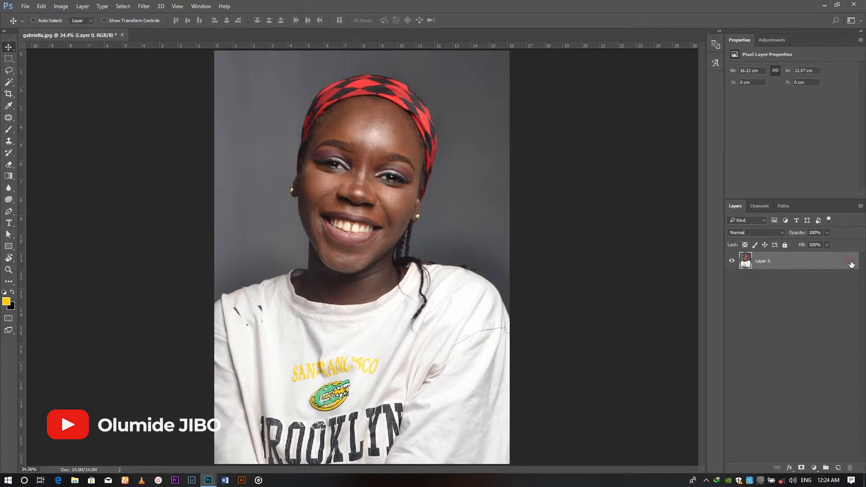
drag(330, 96, 453, 194)
drag(372, 159, 407, 193)
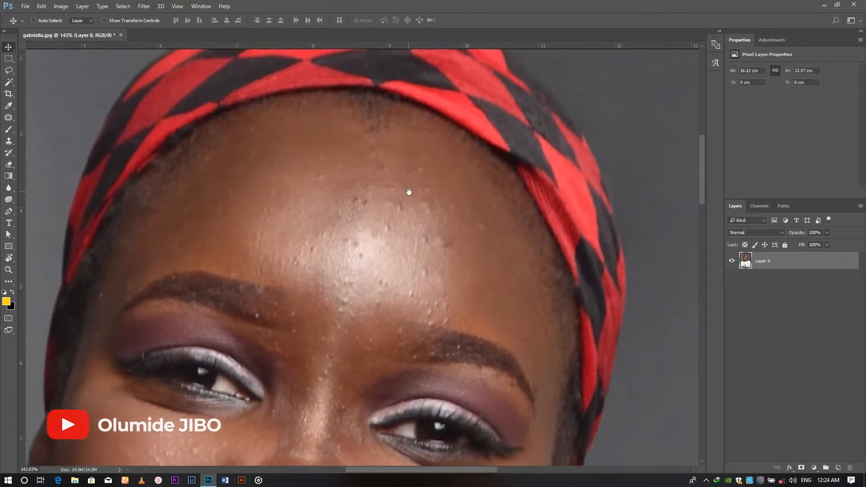
click(9, 71)
right_click(10, 71)
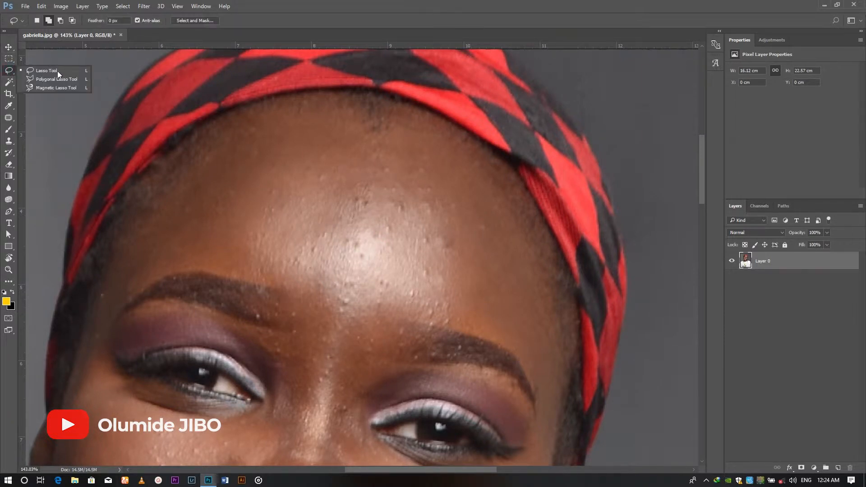
click(65, 73)
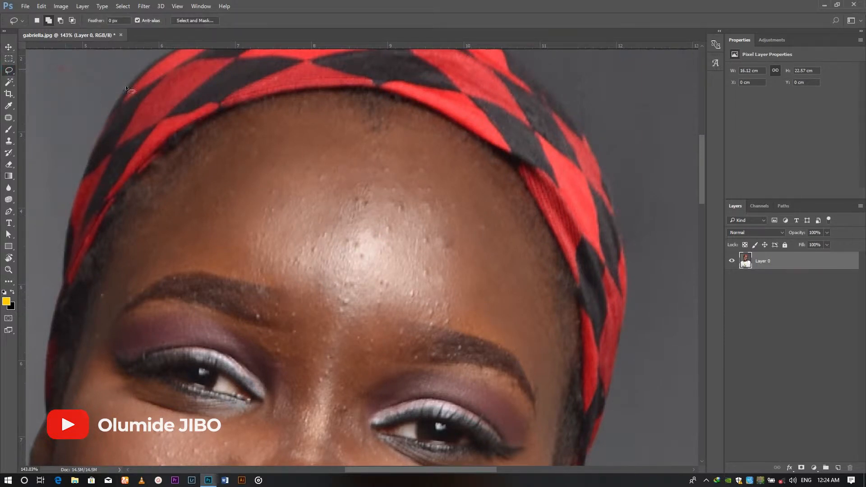
drag(241, 126, 316, 125)
drag(476, 335, 413, 326)
mouse_move(347, 307)
mouse_down()
mouse_move(274, 287)
mouse_move(249, 261)
mouse_move(223, 176)
mouse_move(220, 143)
mouse_move(243, 126)
mouse_up()
Feather the forehead selection by 30 pixels and copy it onto a new layer
right_click(298, 167)
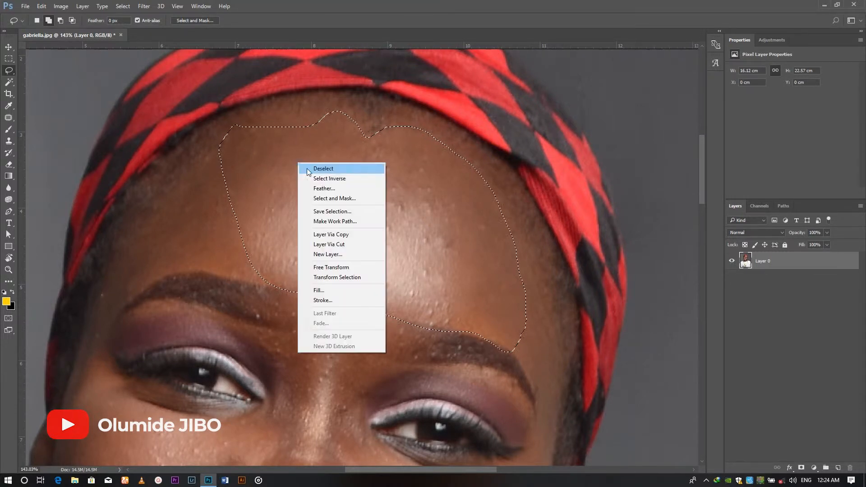
click(321, 189)
text(30)
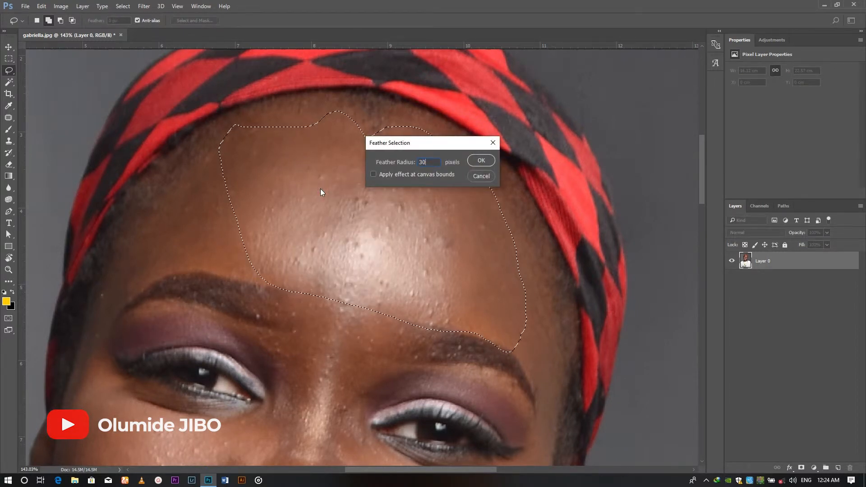
key(Return)
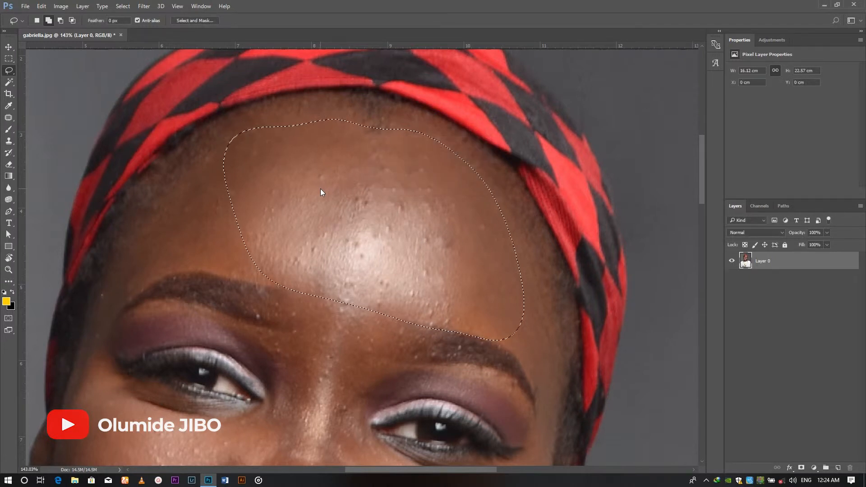
key(ctrl+j)
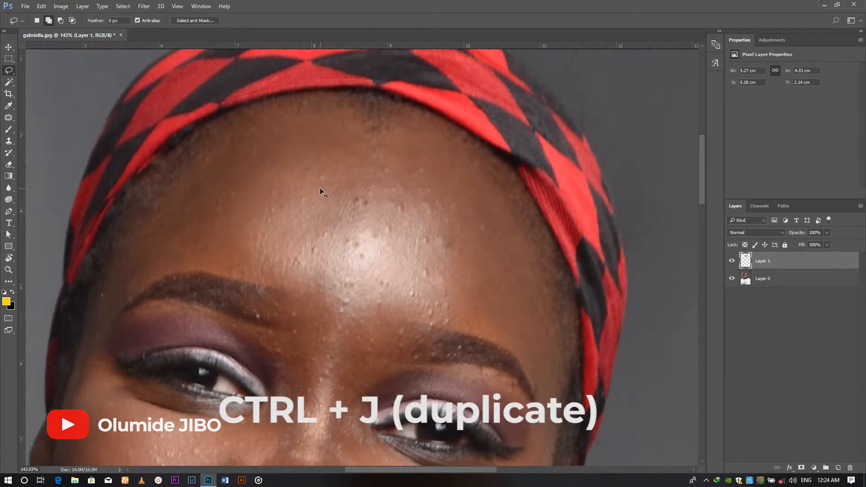
Apply a Gaussian Blur with a radius of 15.3 pixels to the forehead copy
click(152, 6)
click(176, 105)
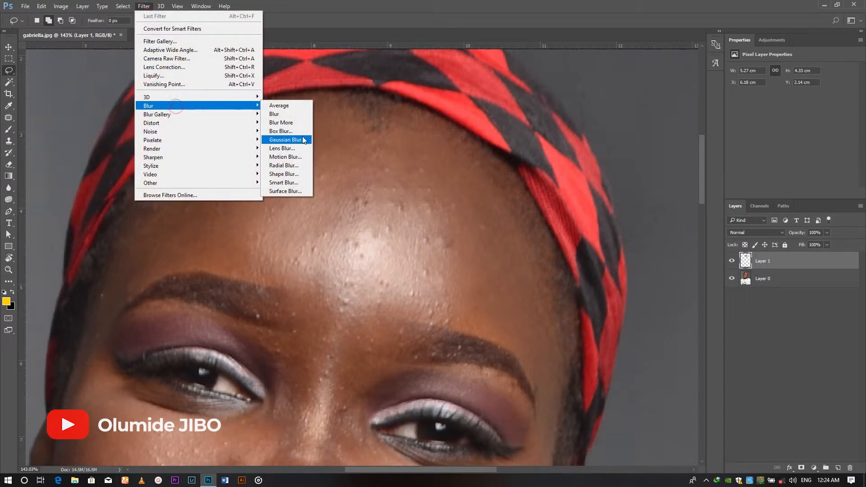
click(303, 141)
drag(499, 195, 493, 195)
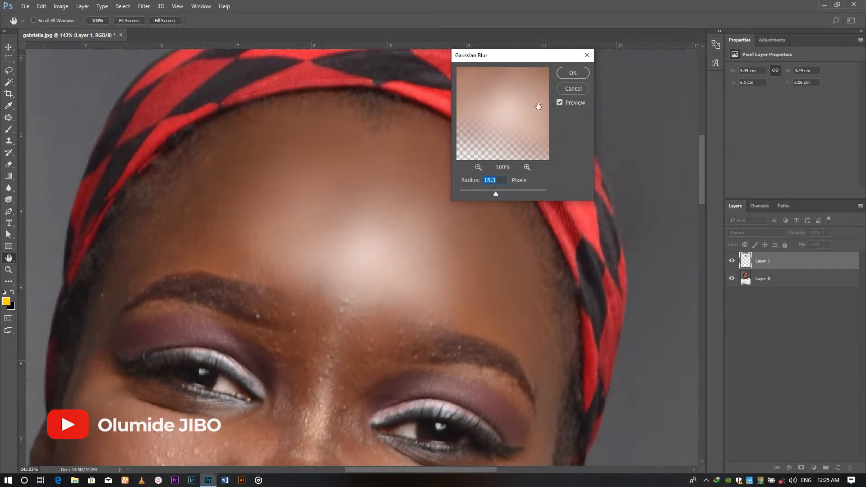
click(573, 73)
Lasso the remaining forehead skin above the image's left eyebrow on Layer 0 and copy it onto a new layer
scroll(409, 206, down, 5)
scroll(368, 241, up, 4)
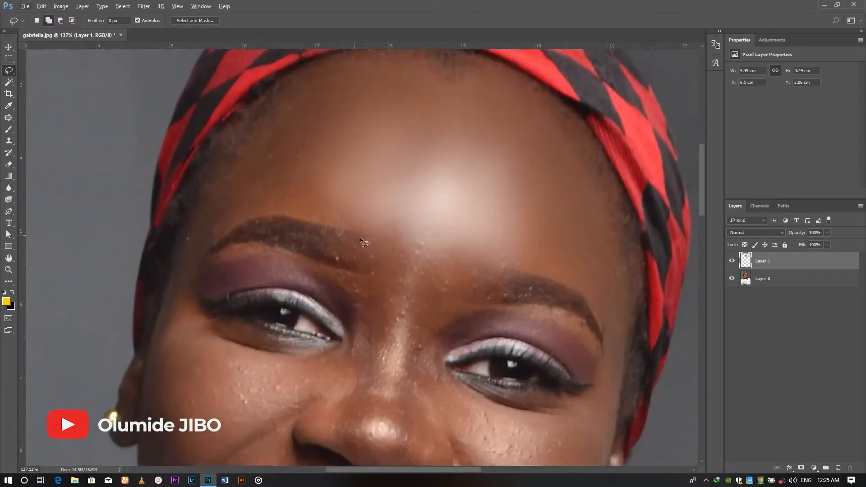
drag(342, 231, 358, 227)
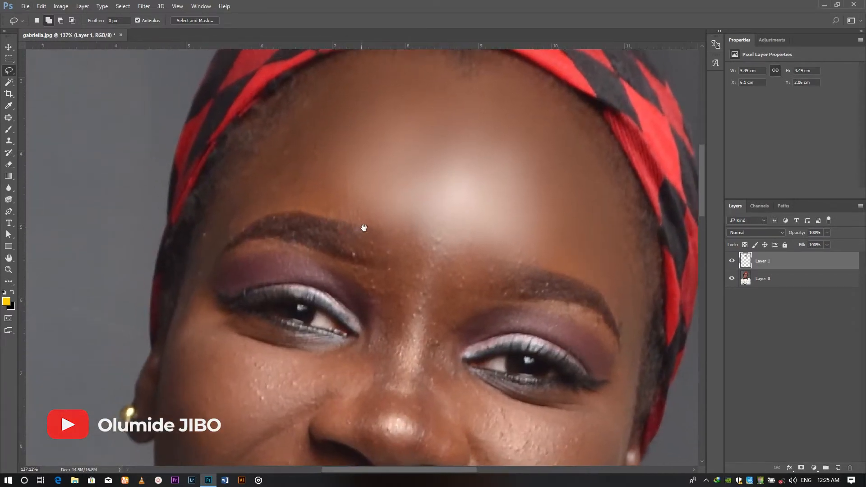
click(775, 278)
mouse_move(323, 119)
mouse_down()
mouse_move(211, 197)
mouse_move(202, 229)
mouse_move(214, 244)
mouse_move(265, 216)
mouse_move(356, 220)
mouse_up()
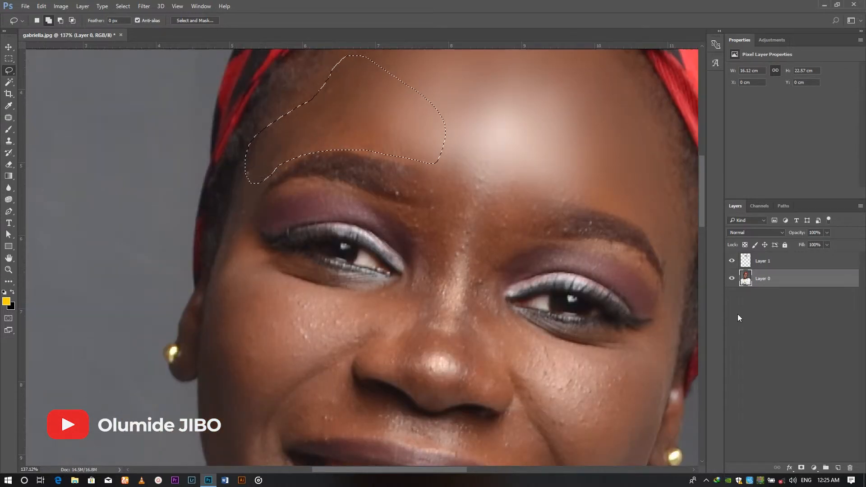
key(ctrl+j)
key(ctrl+z)
key(ctrl+j)
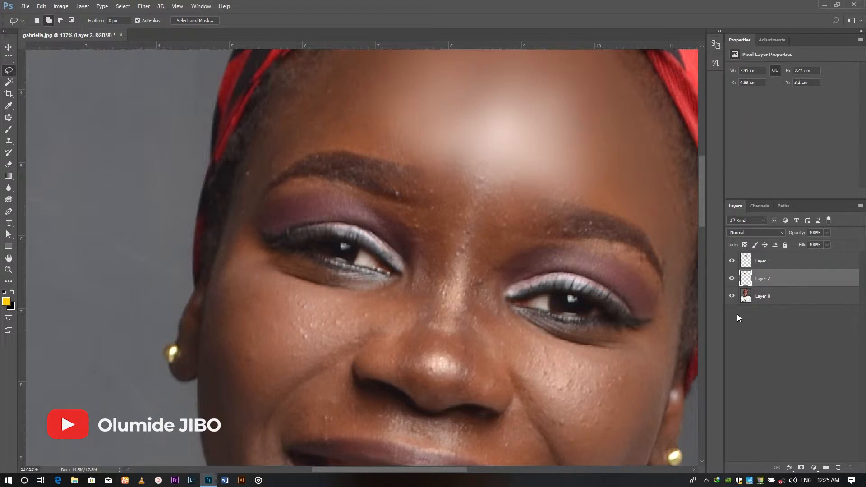
Lasso the cheek on the image's left side, feather the selection and copy it from Layer 0 onto a new layer
scroll(317, 283, down, 3)
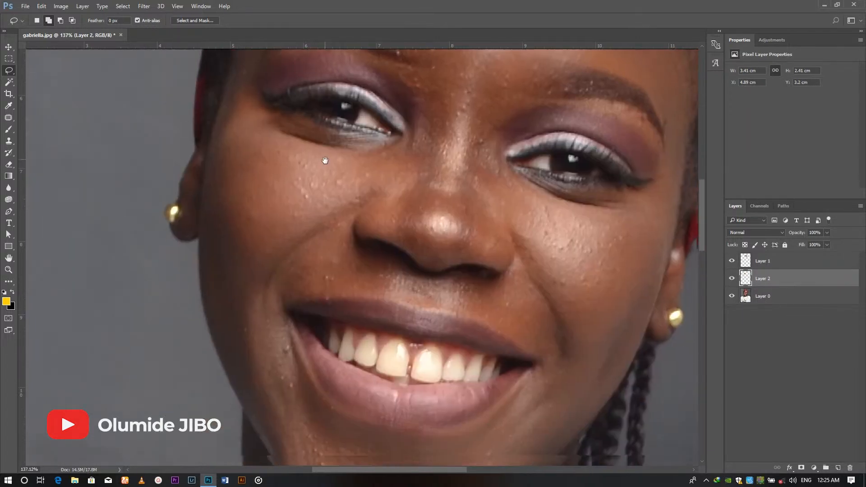
drag(229, 127, 323, 152)
mouse_move(371, 184)
mouse_down()
mouse_move(282, 243)
mouse_move(220, 347)
mouse_move(209, 246)
mouse_move(211, 152)
mouse_move(222, 128)
mouse_up()
right_click(213, 128)
click(246, 166)
key(Return)
click(758, 297)
key(ctrl+j)
Make a feathered lasso selection of the opposite cheek and copy it from Layer 0 onto a new layer
mouse_move(391, 168)
mouse_down()
mouse_move(524, 190)
mouse_move(393, 171)
mouse_up()
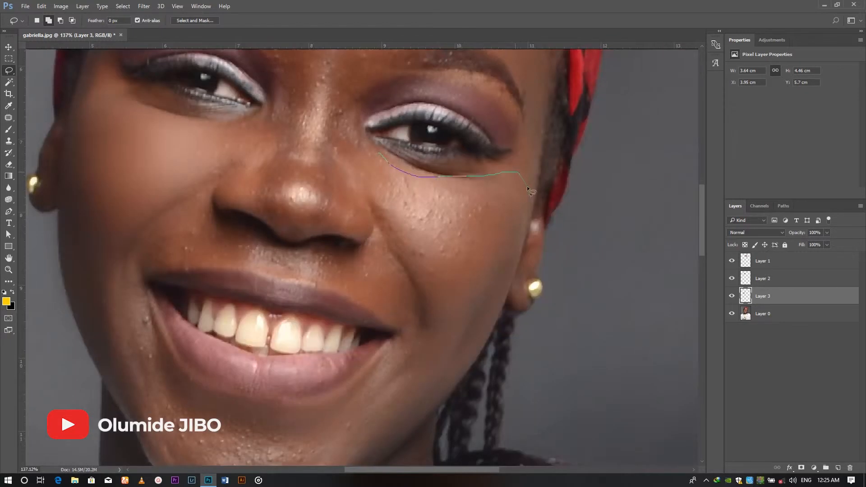
right_click(396, 171)
click(420, 188)
key(Return)
click(763, 314)
key(ctrl+j)
Smooth the skin between the eyebrows and on the nose bridge by blurring a feathered copy from Layer 0 with a 15.3-pixel Gaussian Blur
mouse_move(181, 165)
mouse_down()
mouse_move(197, 193)
mouse_move(353, 334)
mouse_move(185, 172)
mouse_up()
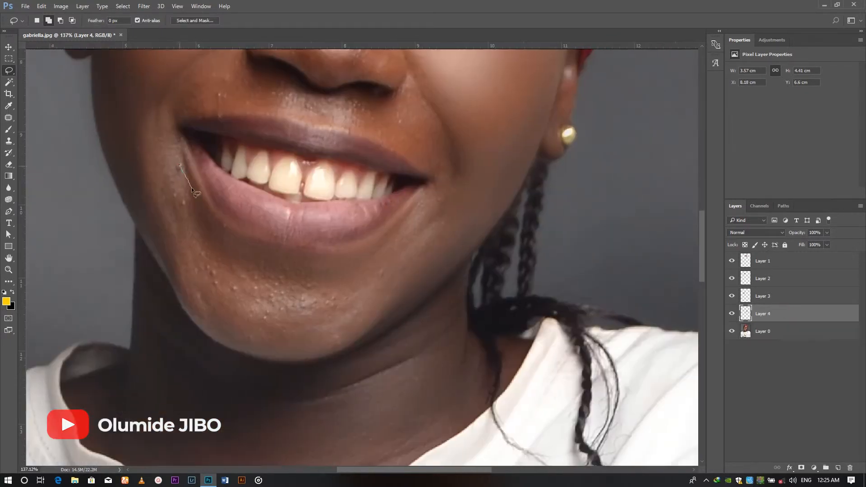
right_click(188, 196)
click(228, 234)
key(Return)
click(763, 331)
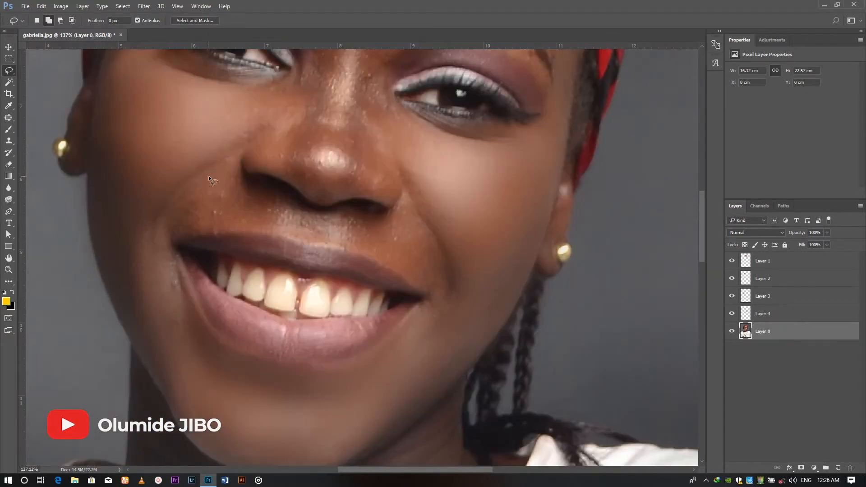
mouse_move(208, 179)
mouse_down()
mouse_move(348, 271)
mouse_move(207, 176)
mouse_up()
right_click(207, 177)
click(245, 212)
key(Return)
mouse_move(248, 113)
mouse_down()
mouse_move(230, 269)
mouse_move(248, 113)
mouse_up()
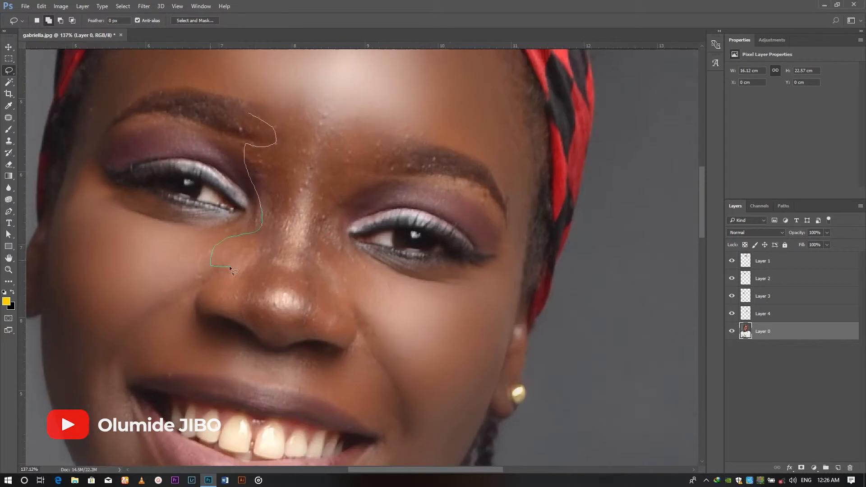
right_click(291, 174)
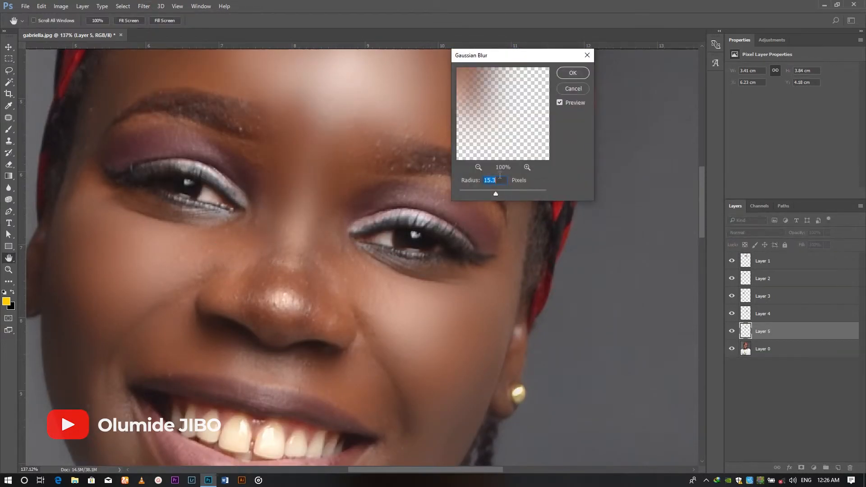
key(Return)
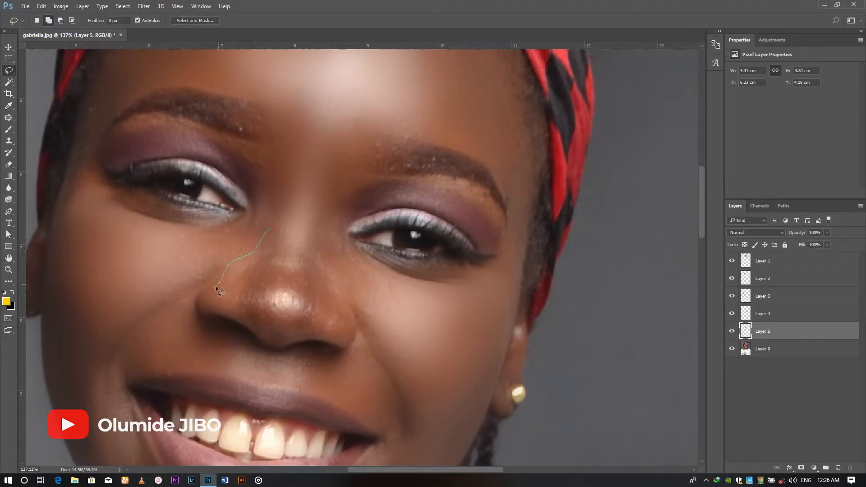
Lasso the lower nose, feather the selection and copy it from Layer 0 onto a new layer
mouse_move(263, 328)
mouse_down()
mouse_move(277, 340)
mouse_move(295, 339)
mouse_up()
drag(345, 287, 307, 237)
right_click(301, 244)
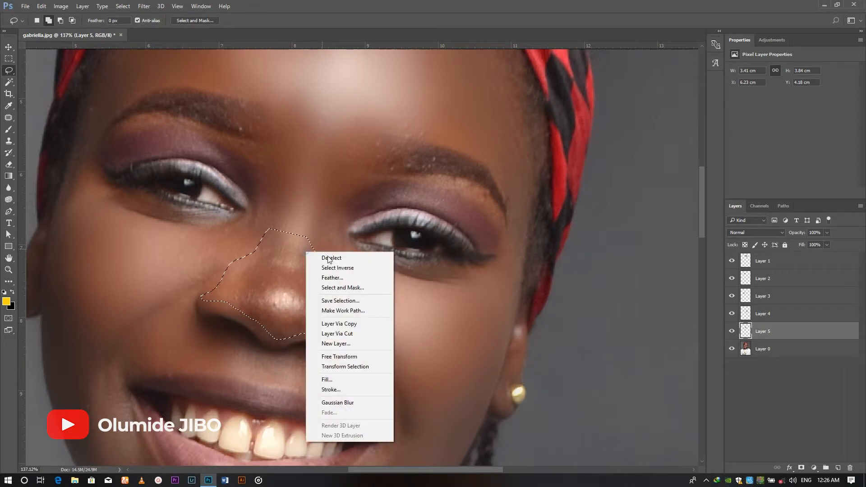
click(341, 278)
key(Return)
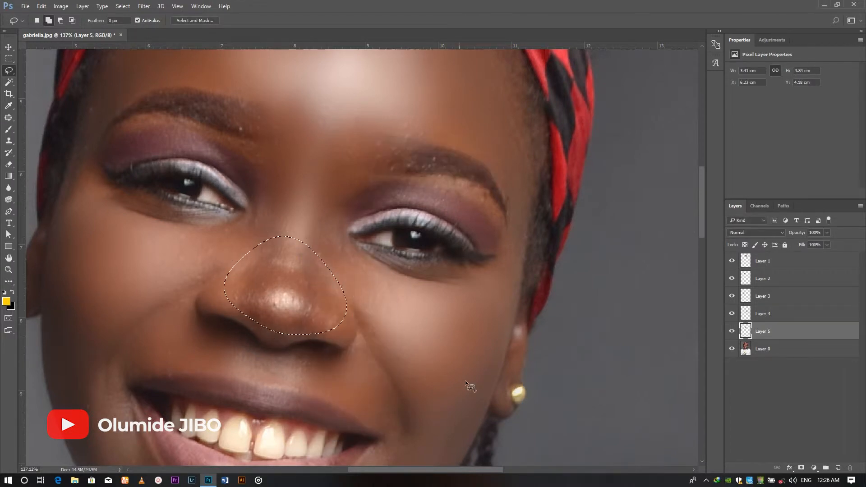
click(759, 349)
key(ctrl+j)
Apply a Gaussian Blur with a radius of 4.9 pixels to the nose copy
click(143, 4)
mouse_move(186, 108)
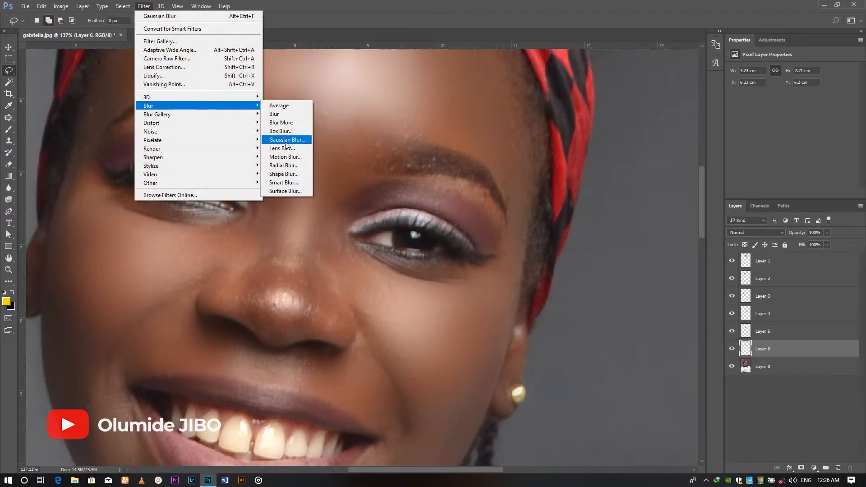
click(288, 140)
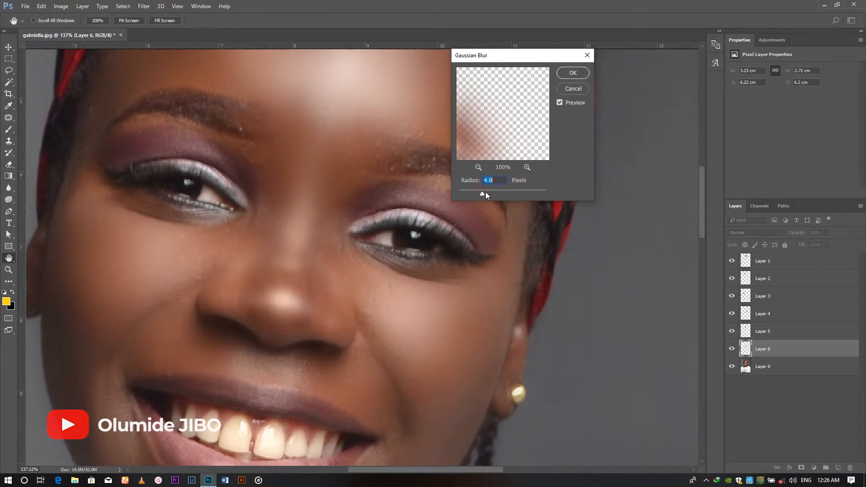
key(Return)
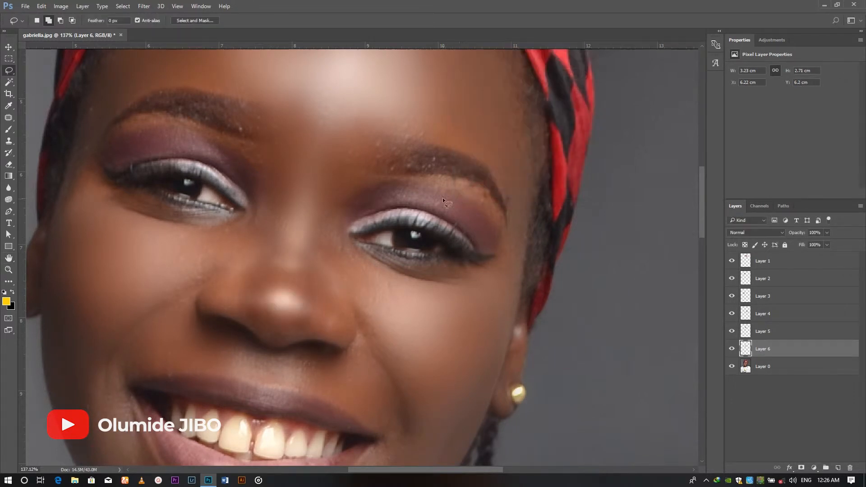
Draw a lasso selection around the neck skin between the chin and the shirt collar, adding the small patch beside the braid
scroll(344, 256, down, 6)
scroll(358, 267, down, 3)
drag(337, 270, 27, 62)
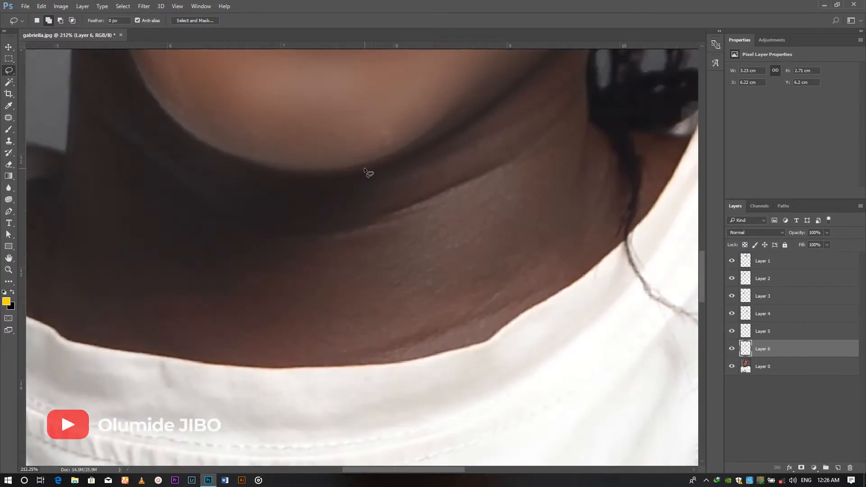
scroll(365, 167, down, 5)
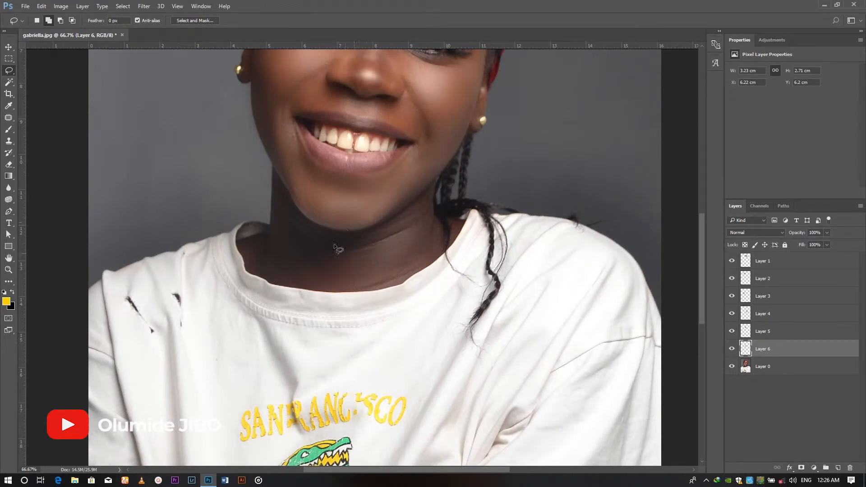
drag(237, 135, 522, 387)
mouse_move(191, 110)
mouse_down()
mouse_move(221, 166)
mouse_move(272, 201)
mouse_move(334, 209)
mouse_move(398, 180)
mouse_move(442, 130)
mouse_move(458, 131)
mouse_move(464, 167)
mouse_move(471, 194)
mouse_up()
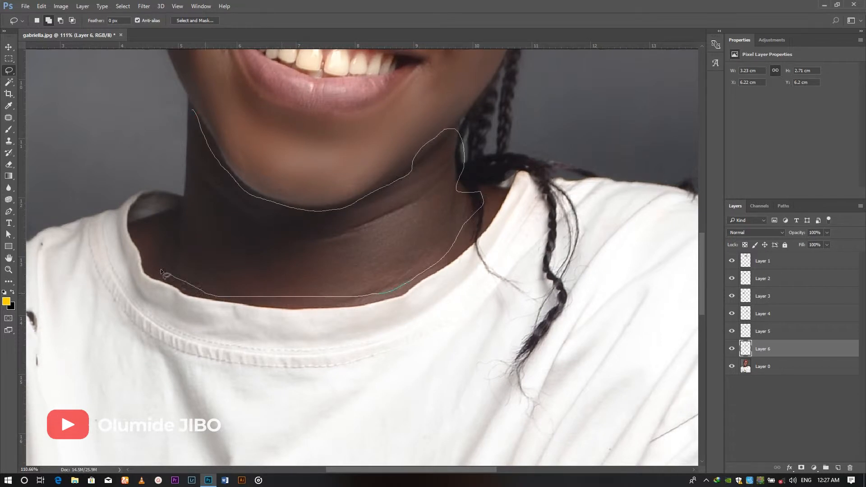
mouse_move(143, 235)
mouse_down()
mouse_move(187, 200)
mouse_move(199, 170)
mouse_move(192, 111)
mouse_up()
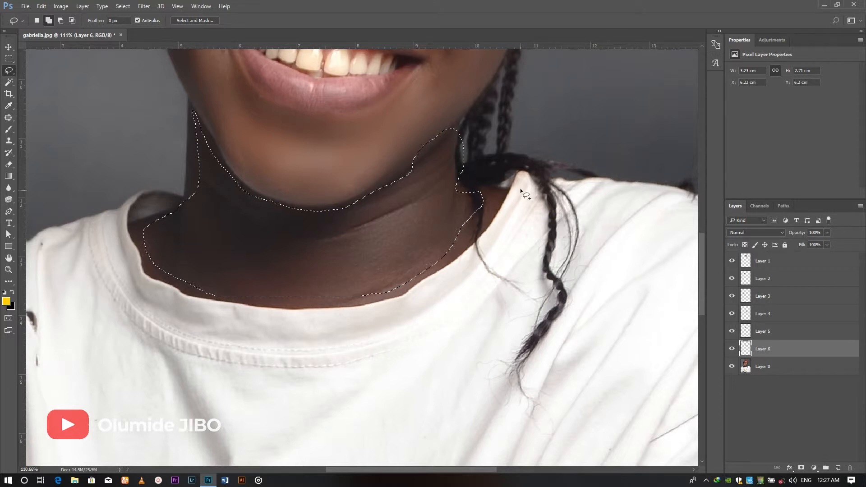
mouse_move(468, 193)
mouse_down()
mouse_move(480, 216)
mouse_move(494, 208)
mouse_move(479, 178)
mouse_move(499, 204)
mouse_up()
Feather the neck selection by 30 pixels and copy it from Layer 0 onto a new layer
right_click(501, 193)
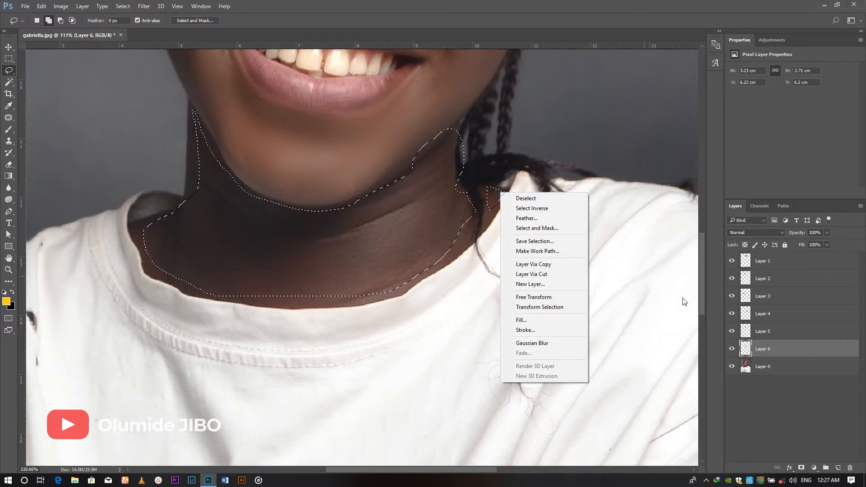
click(524, 219)
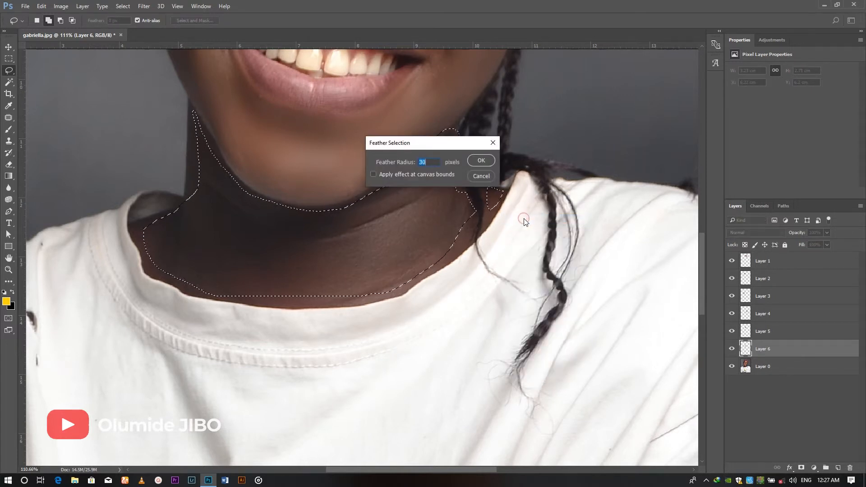
key(Return)
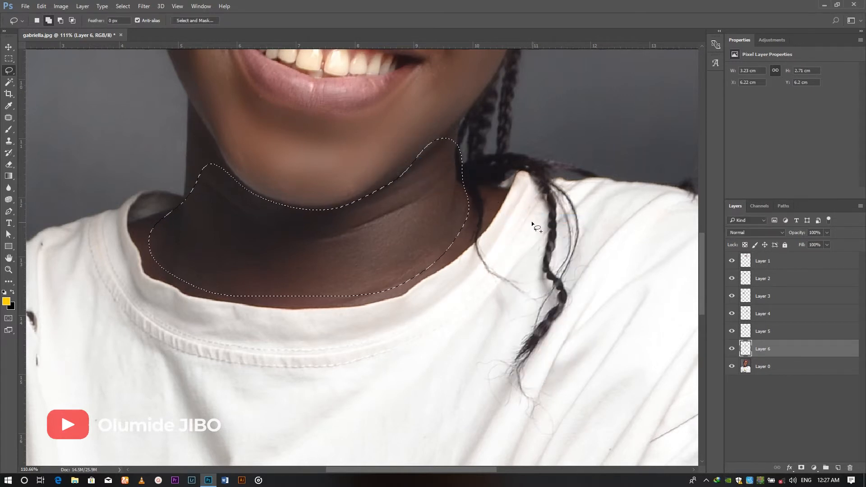
click(761, 366)
key(ctrl+j)
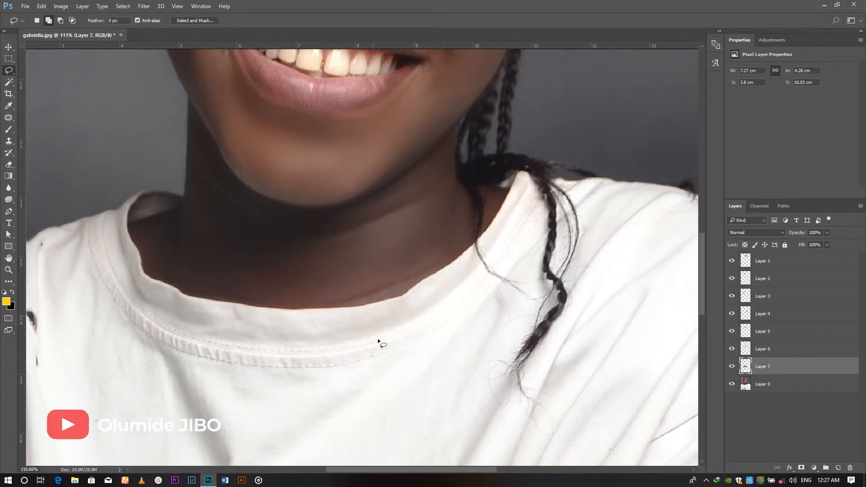
Group Layer 1 through Layer 7 and toggle the group's visibility to compare the skin before and after smoothing
scroll(426, 192, down, 6)
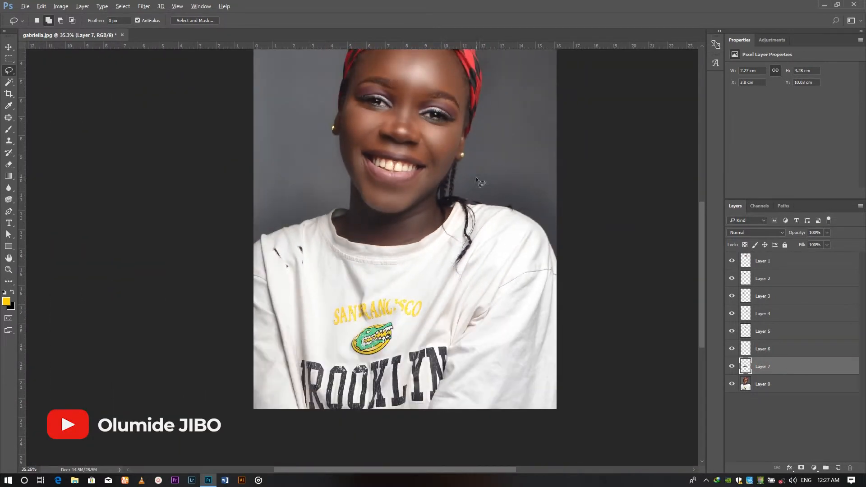
scroll(479, 178, up, 3)
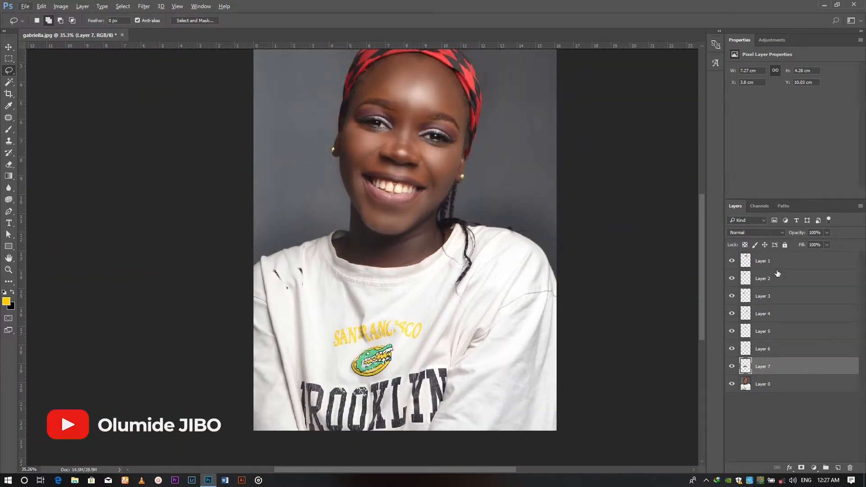
shift+click(778, 270)
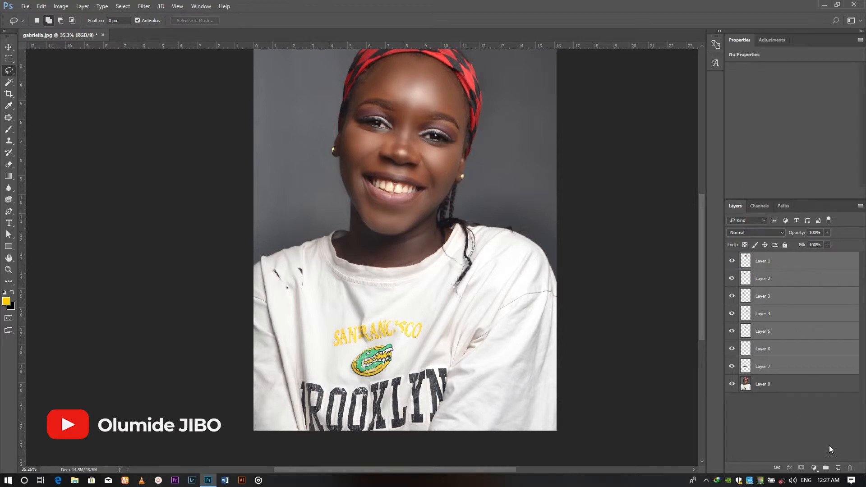
drag(798, 303, 827, 469)
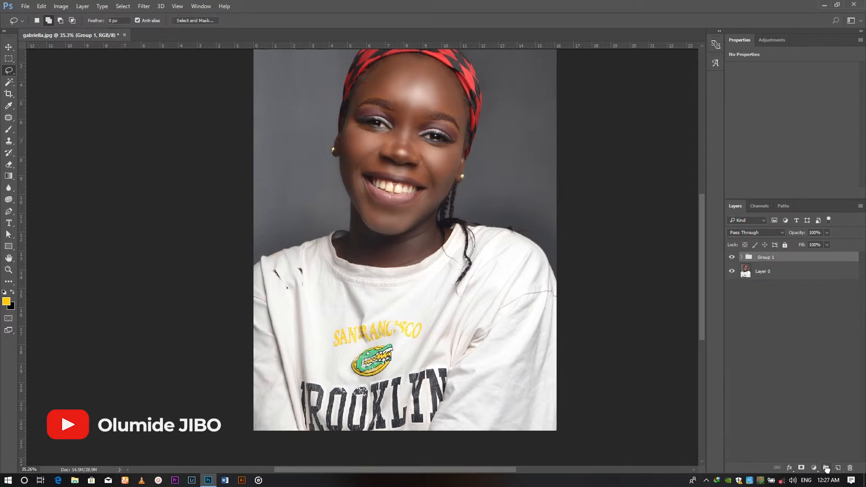
key(ctrl+minus)
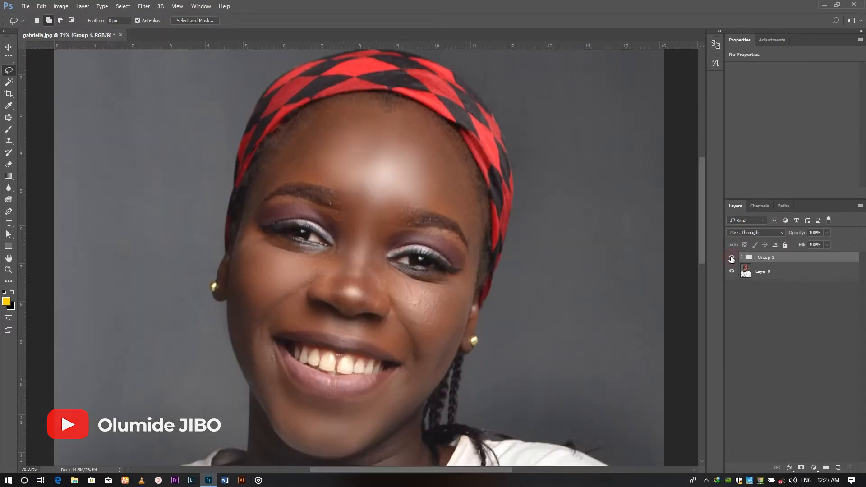
click(732, 257)
Duplicate Layer 0, move the copy above Group 1 and set its blend mode to Linear Light
click(763, 278)
right_click(763, 276)
click(810, 273)
drag(812, 276, 838, 467)
drag(794, 273, 770, 257)
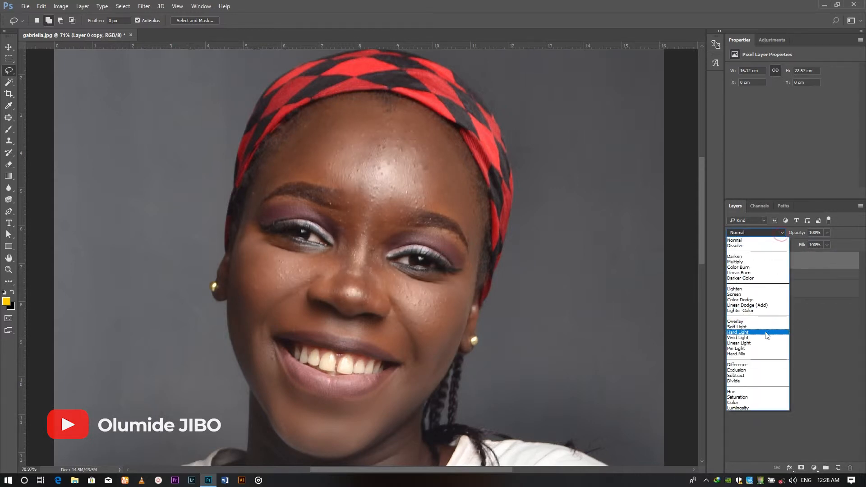
click(765, 344)
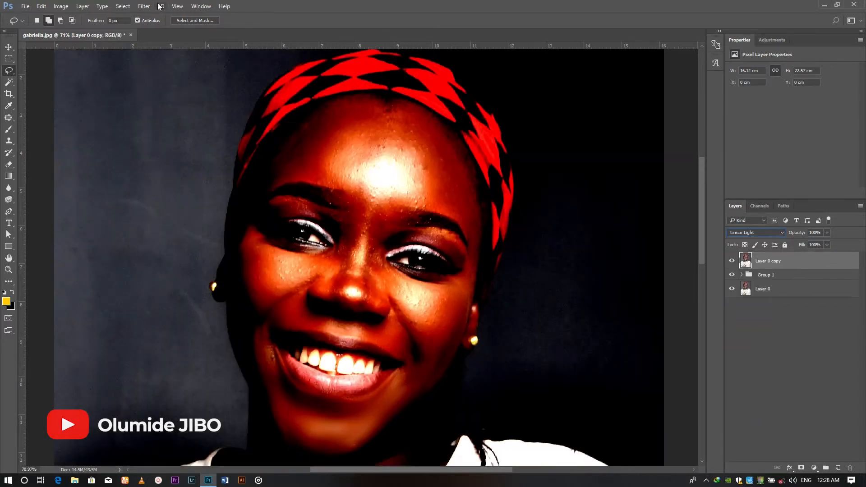
Apply a High Pass filter with a radius of about 0.8 pixels to the Layer 0 copy
click(143, 7)
click(441, 126)
key(ctrl+minus)
key(ctrl+minus)
key(ctrl+minus)
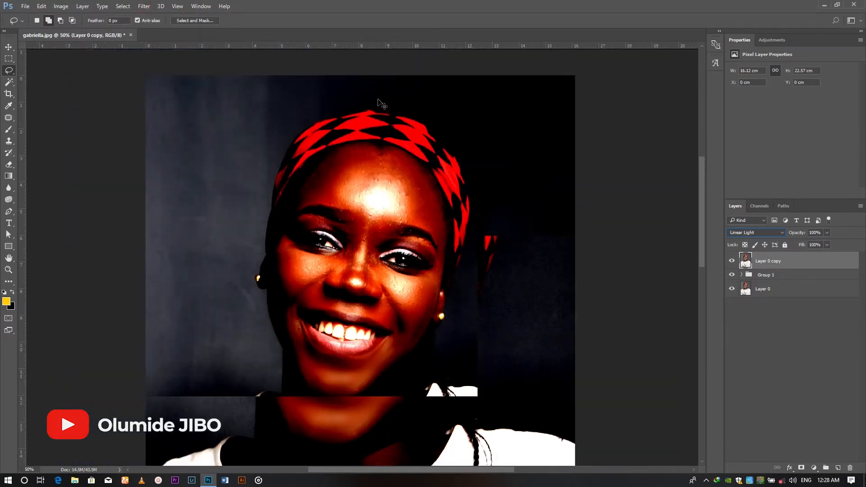
click(144, 6)
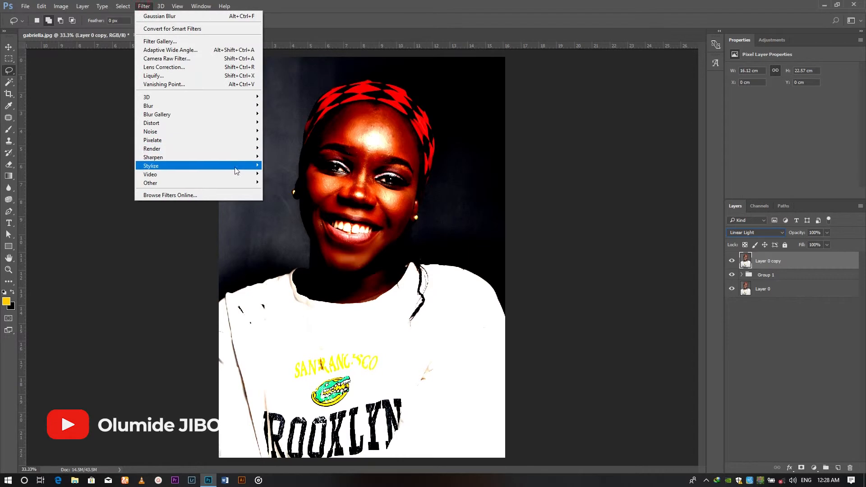
click(234, 179)
click(283, 192)
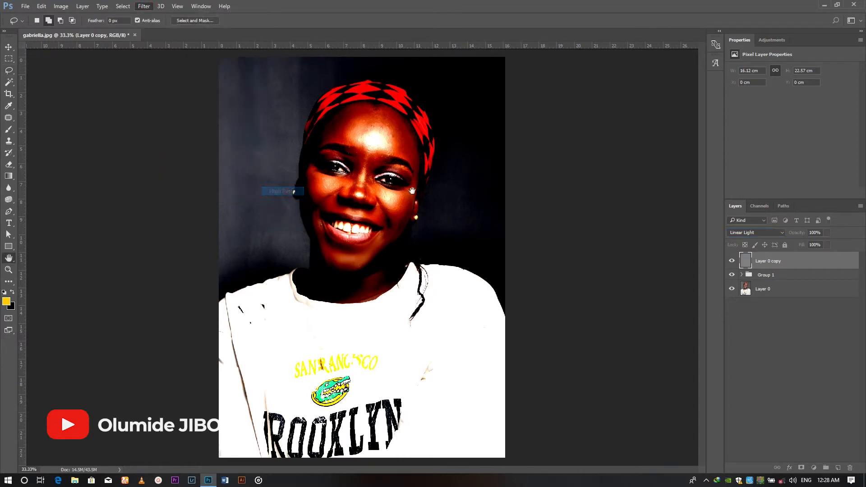
drag(398, 118, 579, 95)
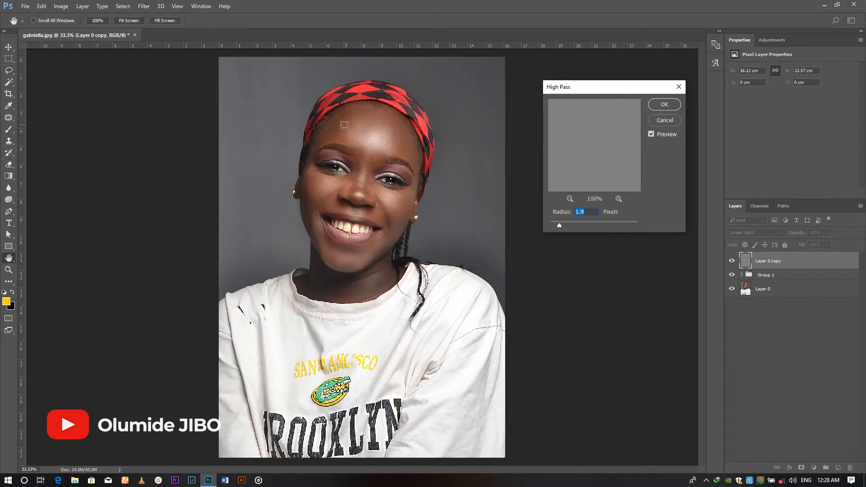
drag(312, 118, 448, 291)
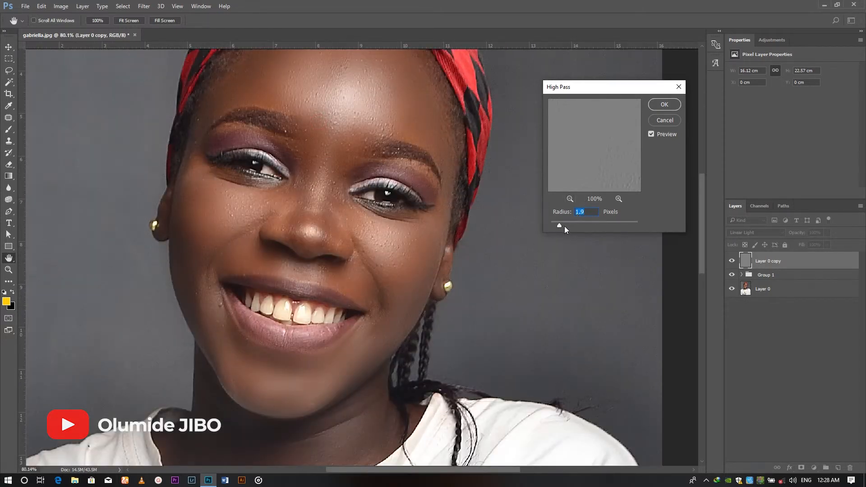
drag(600, 227, 554, 222)
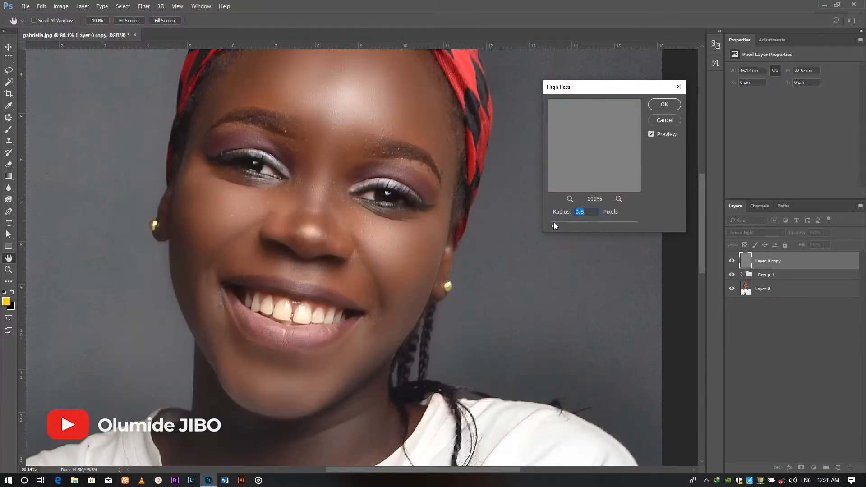
click(553, 222)
drag(552, 223, 554, 222)
drag(555, 223, 554, 223)
click(665, 105)
Merge the smoothing group, the High Pass copy and Layer 0 into a single layer
scroll(406, 102, down, 6)
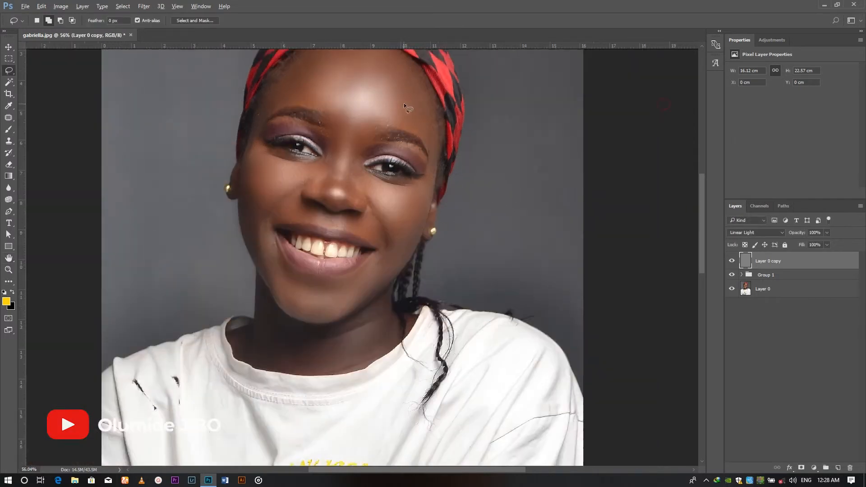
key(l)
scroll(416, 102, up, 6)
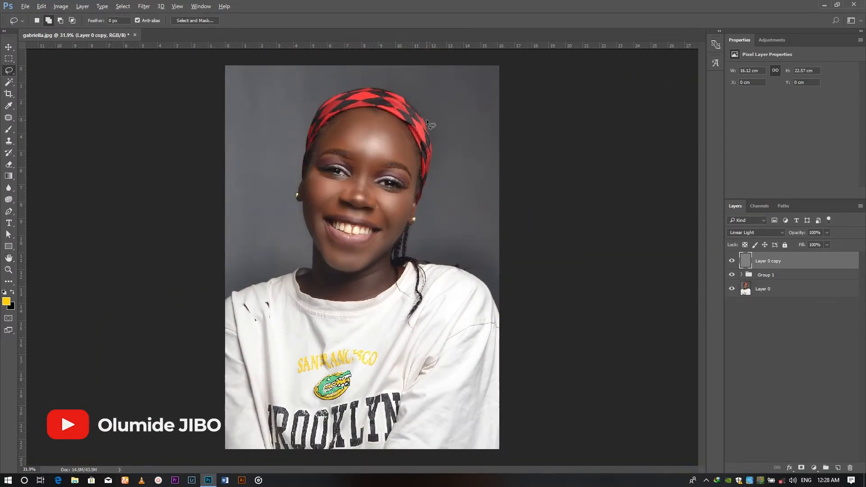
scroll(418, 118, down, 6)
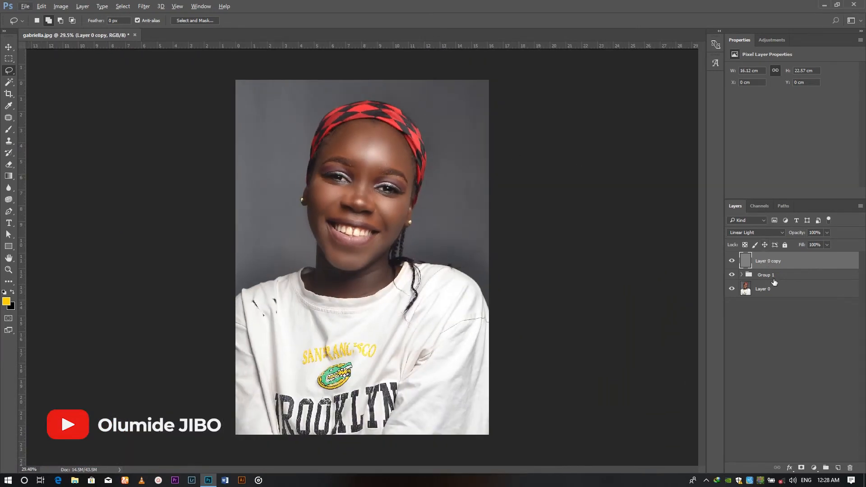
click(774, 276)
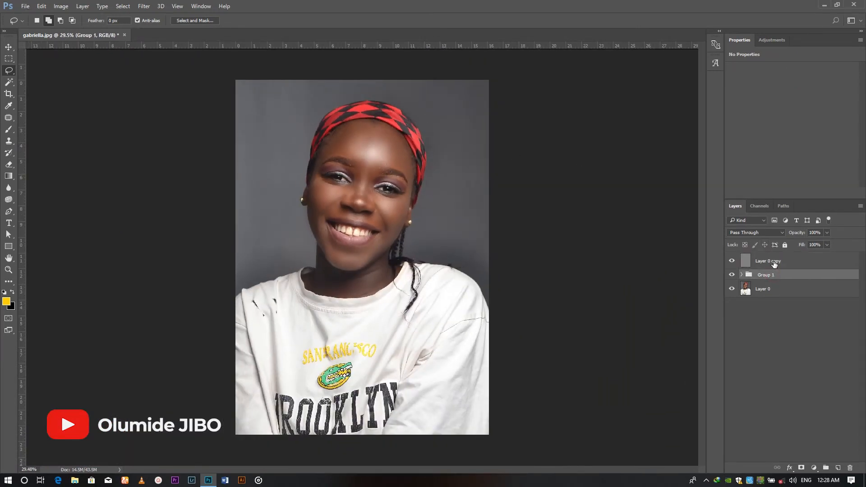
click(775, 263)
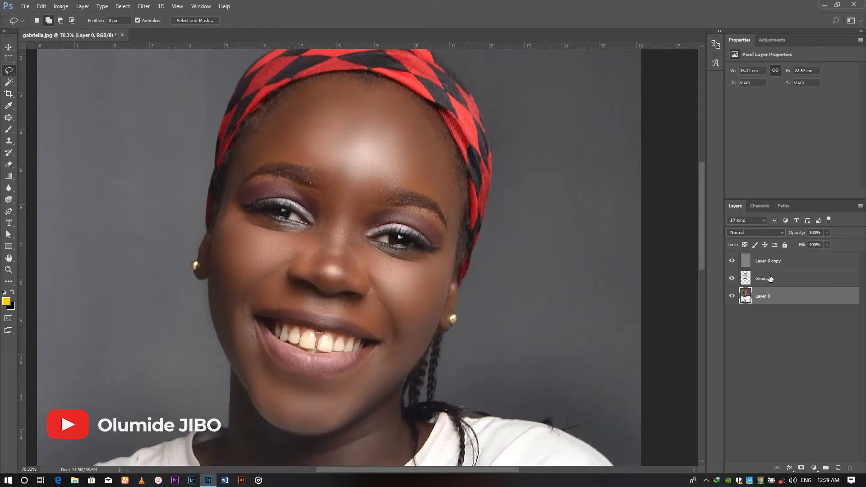
shift+click(771, 265)
right_click(781, 268)
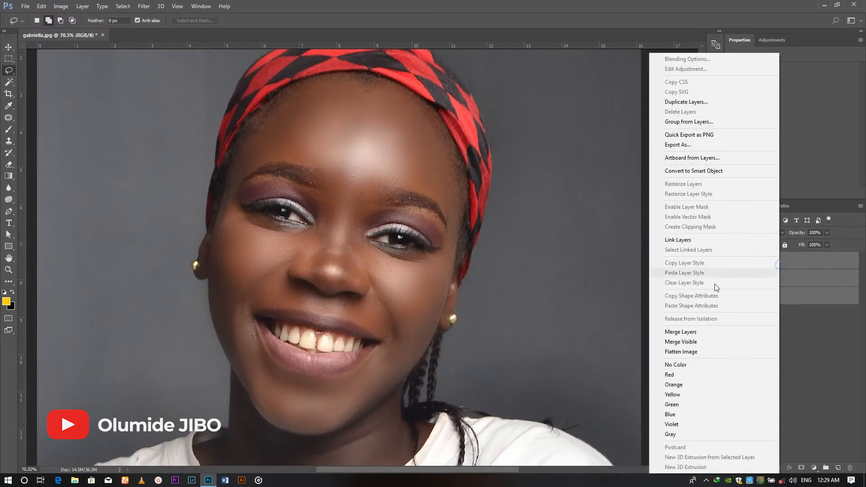
click(682, 334)
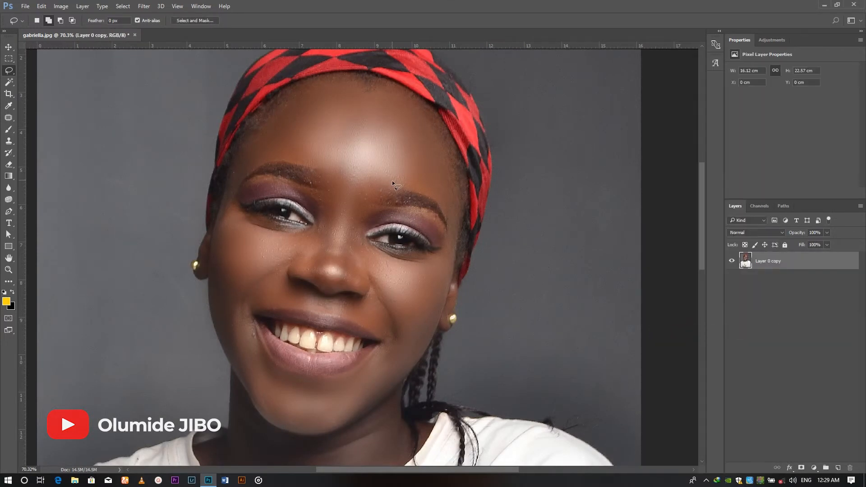
Open the Camera Raw filter, lower the highlights and whites, lift the shadows, and set Clarity to +40 and Vibrance to +42
key(ctrl+0)
click(150, 5)
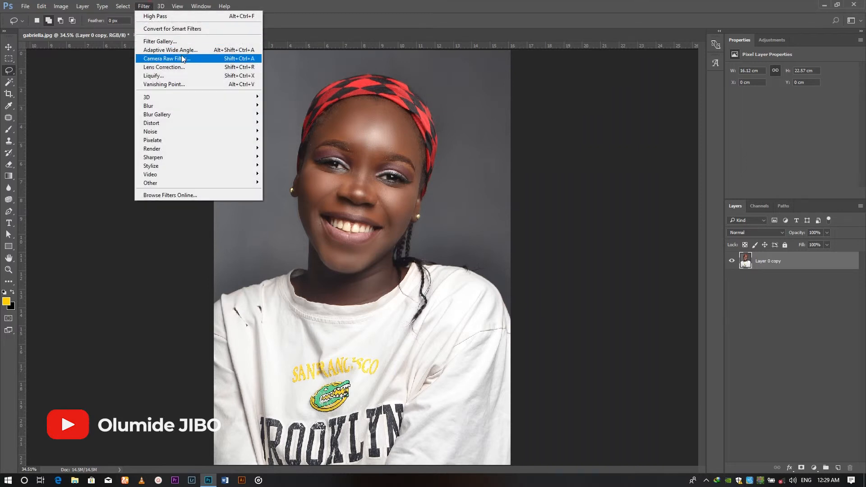
click(182, 59)
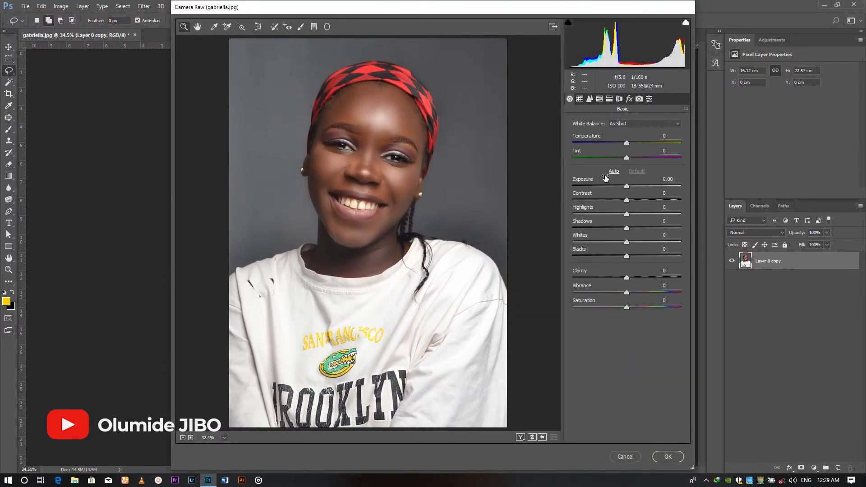
drag(628, 204, 571, 216)
drag(627, 228, 640, 229)
drag(627, 242, 582, 243)
drag(627, 278, 649, 278)
drag(627, 293, 650, 294)
Fine-tune the Camera Raw tones to Contrast -6, Highlights -100, Shadows +13, Whites -89 and Blacks +6
mouse_move(627, 257)
mouse_down()
mouse_move(666, 257)
mouse_move(630, 257)
mouse_up()
drag(582, 242, 579, 243)
drag(641, 229, 634, 228)
mouse_move(573, 214)
mouse_down()
mouse_move(628, 215)
mouse_move(572, 215)
mouse_up()
drag(621, 200, 624, 202)
drag(627, 187, 631, 188)
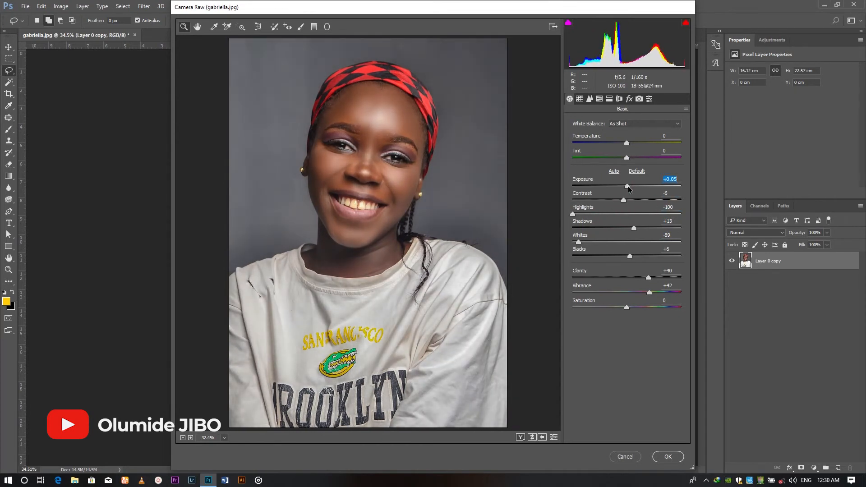
Set the Oranges saturation to -37 and the Yellows saturation to -49, and apply the Camera Raw filter
click(590, 99)
click(609, 98)
mouse_move(573, 137)
mouse_down()
mouse_move(588, 137)
mouse_move(576, 151)
mouse_up()
click(630, 99)
click(600, 99)
click(602, 136)
drag(626, 185, 595, 188)
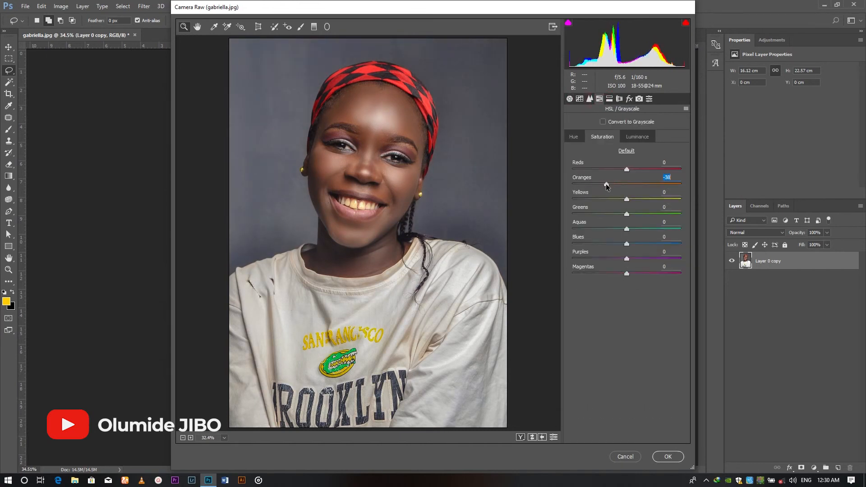
drag(627, 199, 601, 203)
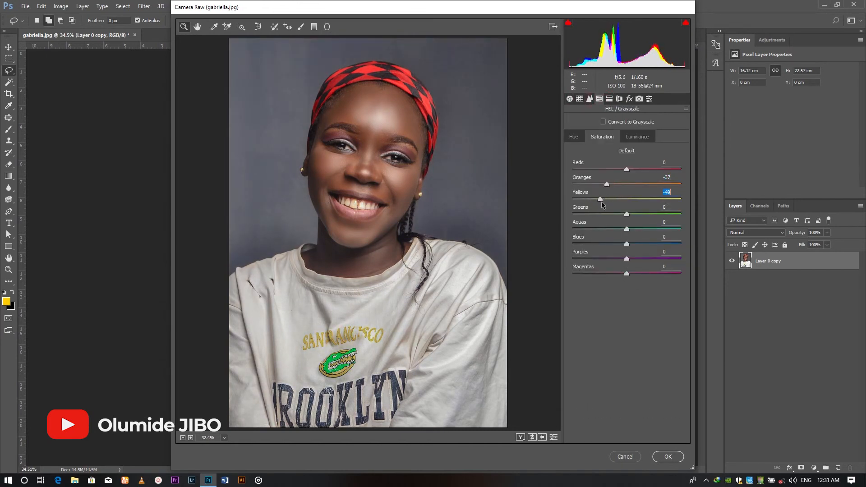
click(668, 457)
Whiten the teeth with the Sponge tool in Desaturate mode at 100% flow
scroll(370, 225, up, 8)
key(o)
scroll(477, 202, up, 7)
scroll(307, 227, down, 10)
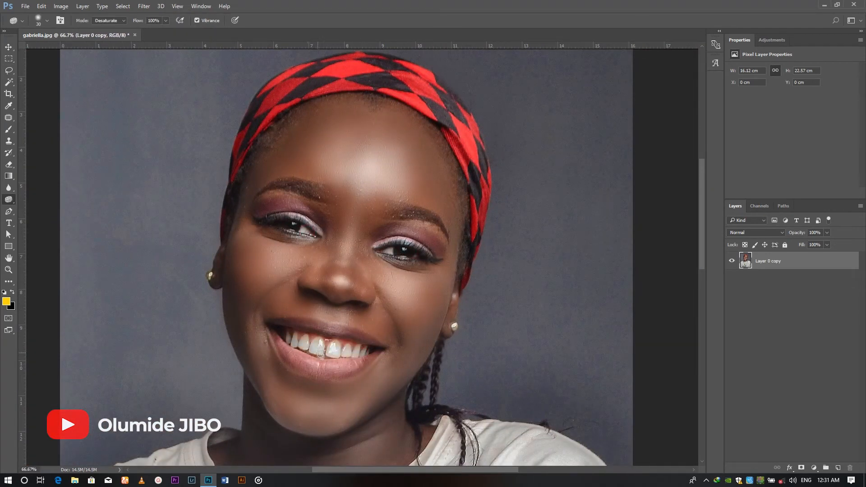
drag(331, 345, 356, 351)
Add a white 12 pt Montserrat SemiBold copyright line with the creator's name over the background beside the neck
key(ctrl+0)
key(t)
click(257, 250)
text(Olumide Jib)
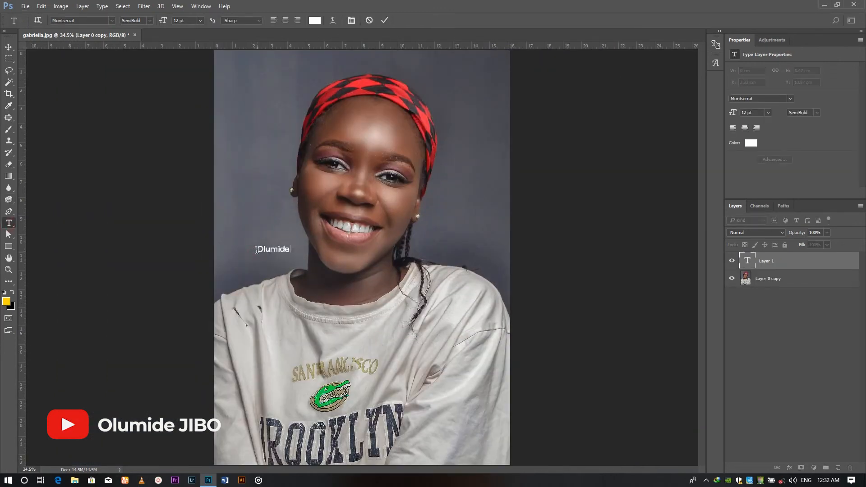
key(BackSpace)
key(BackSpace)
text(IBO(c))
Scale the copyright text down to 8.83 pt, place it over the background beside the braid and set its opacity to 70%
click(9, 47)
key(ctrl+t)
drag(293, 249, 474, 241)
key(Return)
key(7)
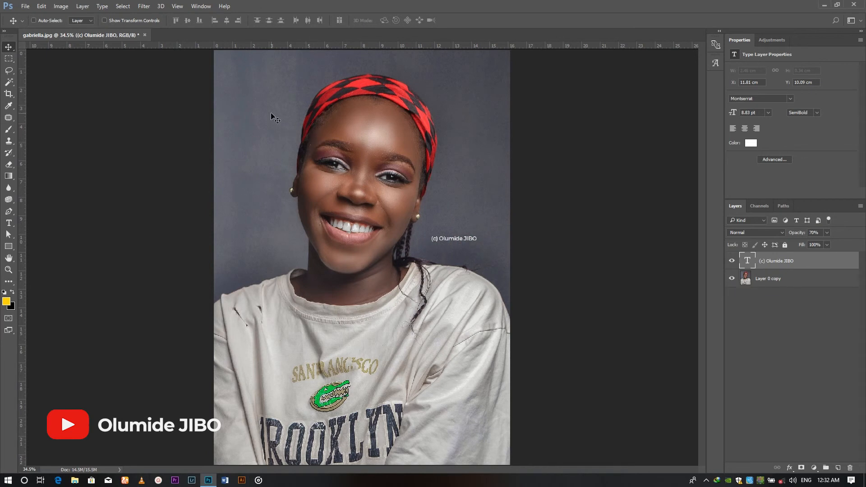
key(ctrl+plus)
key(ctrl+plus)
key(ctrl+plus)
key(ctrl+minus)
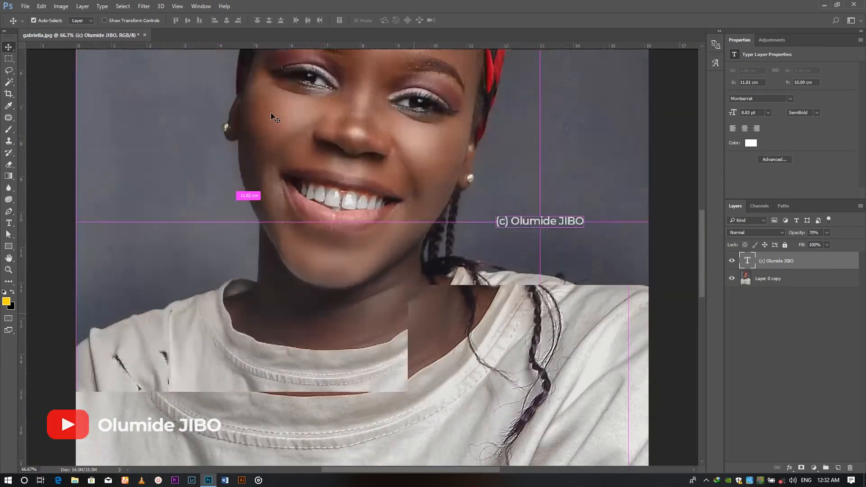
key(ctrl+minus)
key(ctrl+minus)
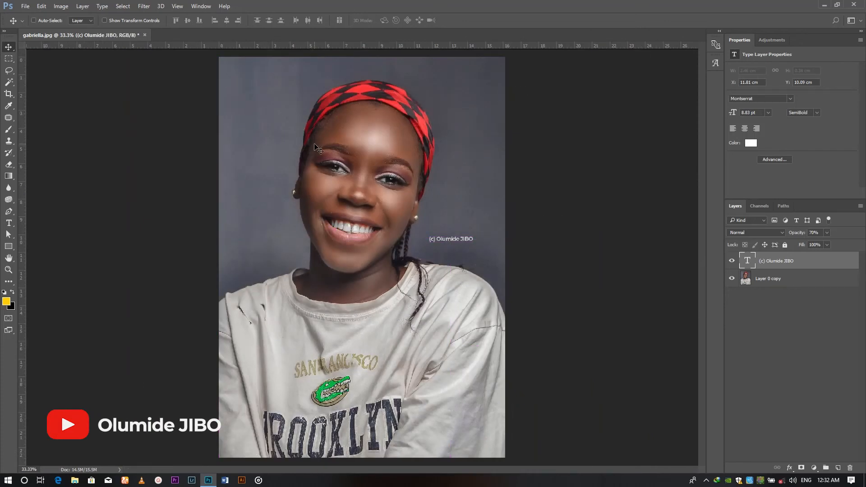